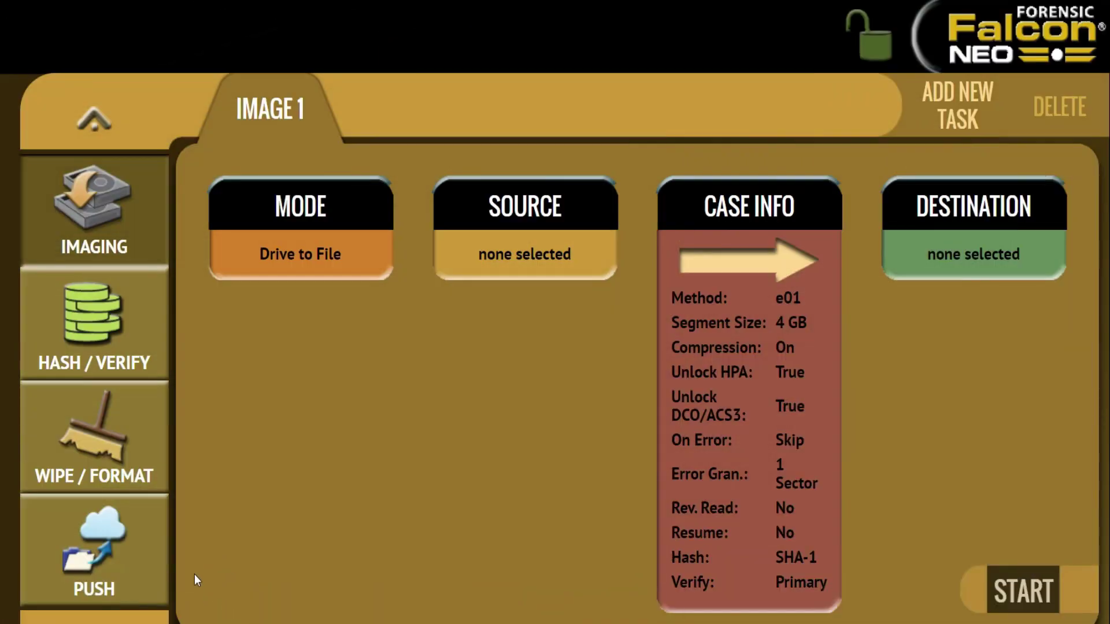
Step: Set Image 1's imaging mode to Mobile to File
{"action": "left_click", "coordinate": [325, 210]}
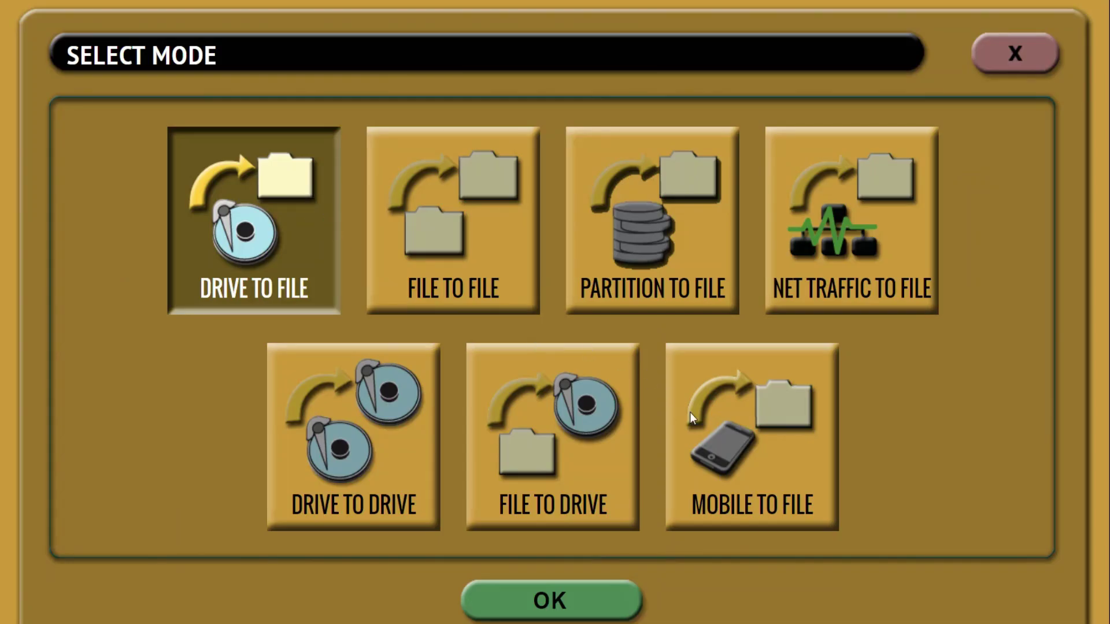
{"action": "left_click", "coordinate": [755, 465]}
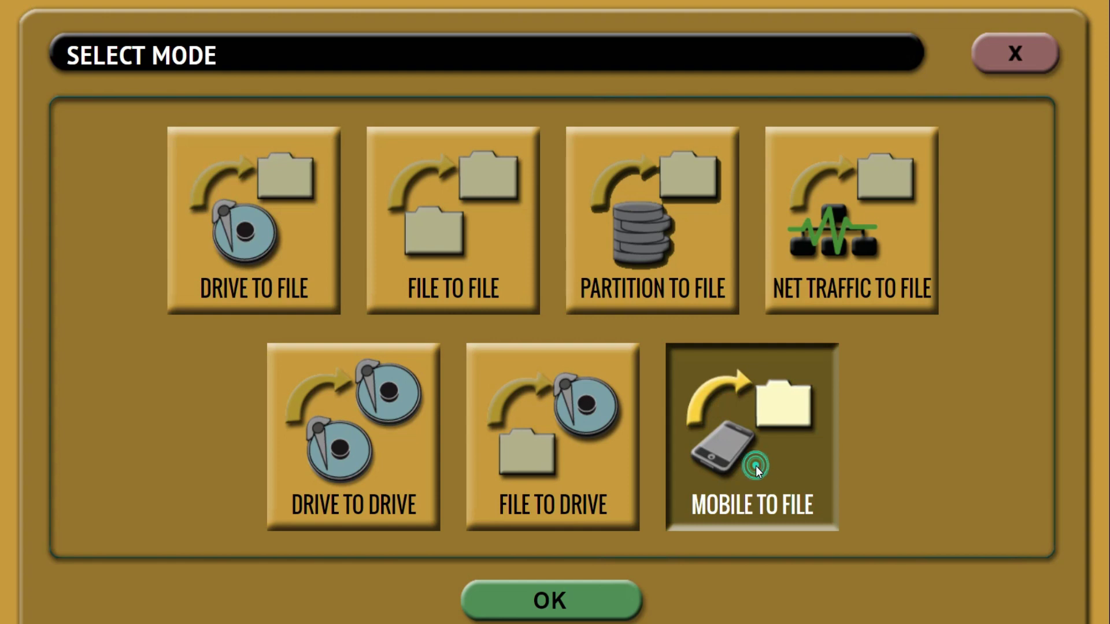
{"action": "left_click", "coordinate": [594, 598]}
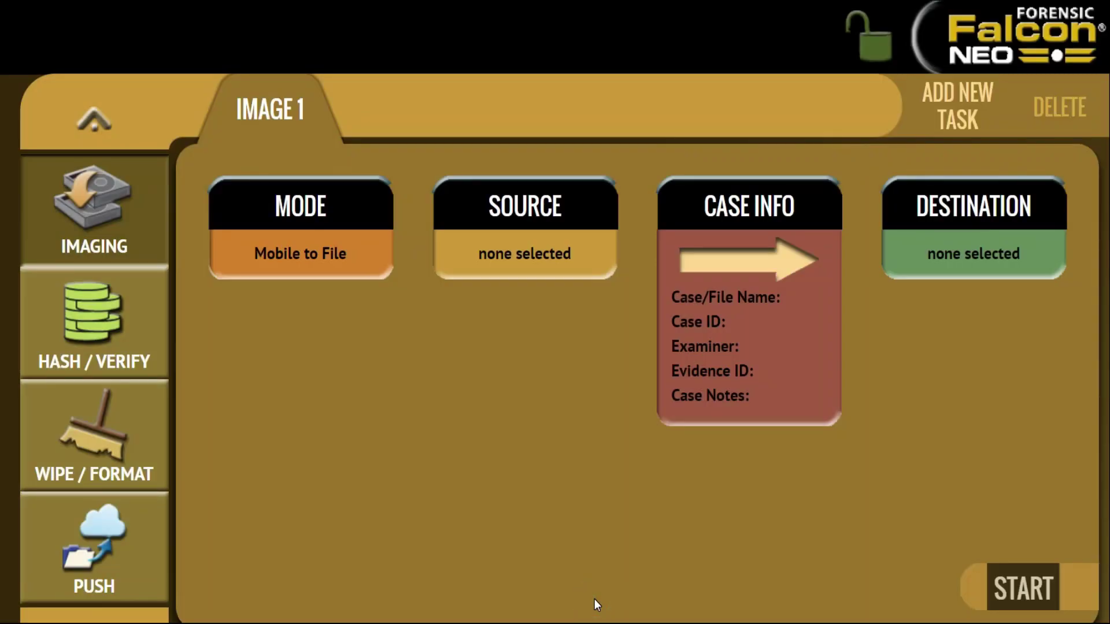
Step: Select the Samsung phone on USB_S1 as the imaging source
{"action": "left_click", "coordinate": [524, 257]}
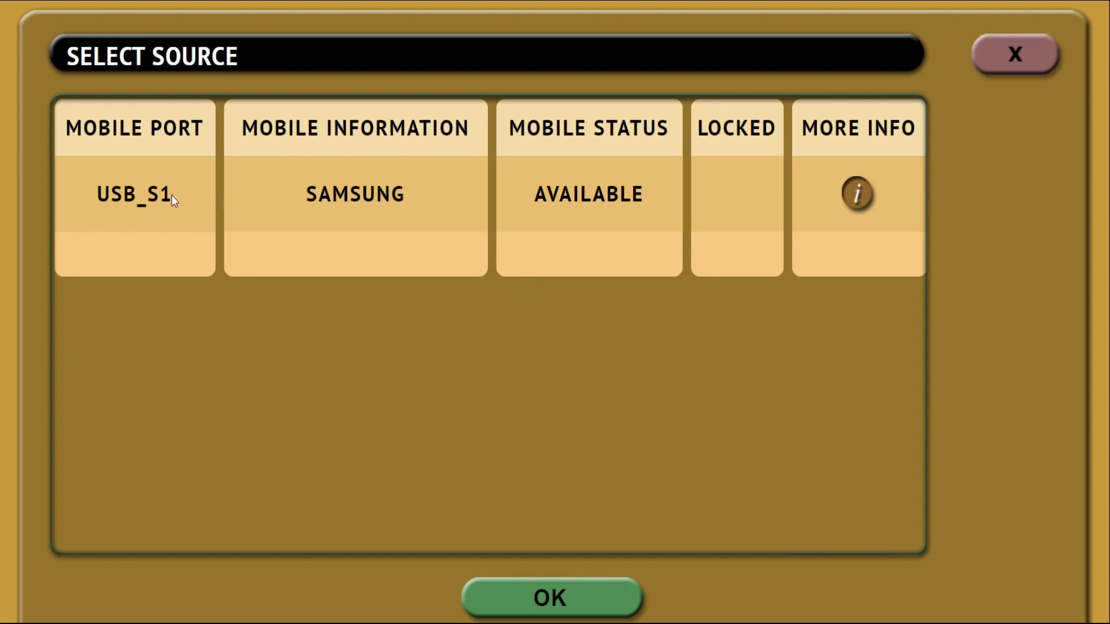
{"action": "left_click", "coordinate": [118, 193]}
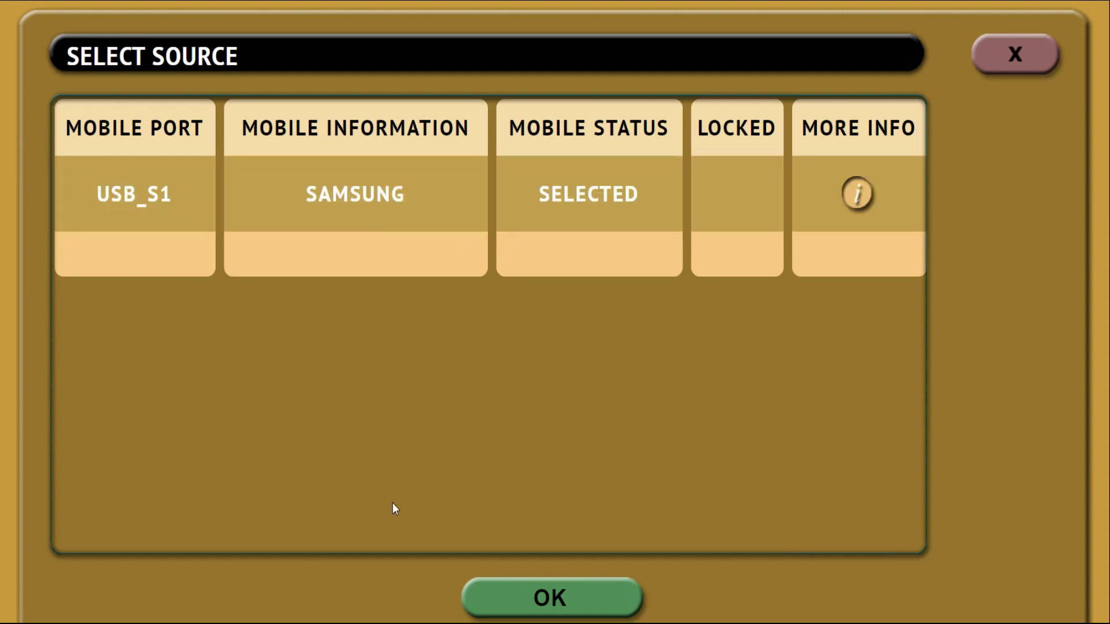
{"action": "left_click", "coordinate": [512, 598]}
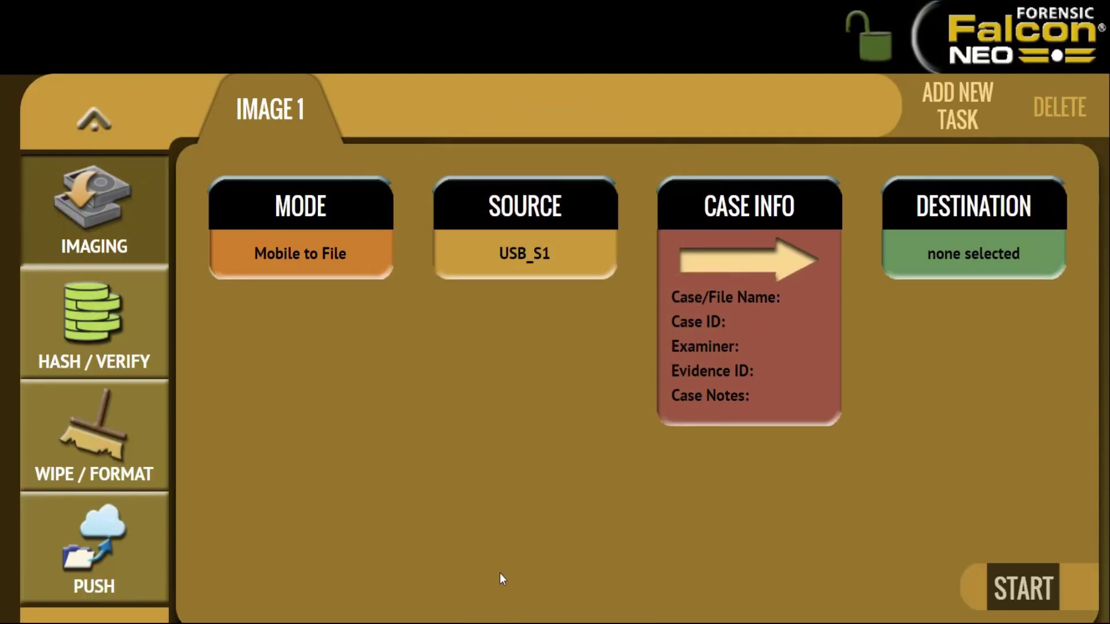
{"action": "left_click", "coordinate": [786, 345]}
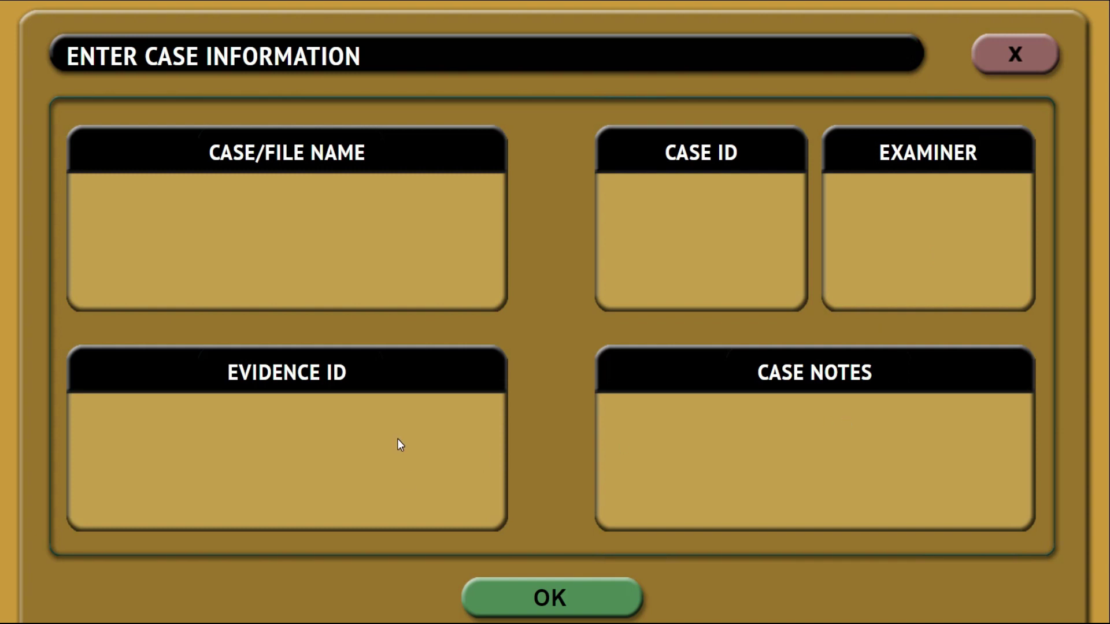
Step: Leave case information blank, set the destination to SAS_D1 and start Image 1
{"action": "left_click", "coordinate": [527, 584]}
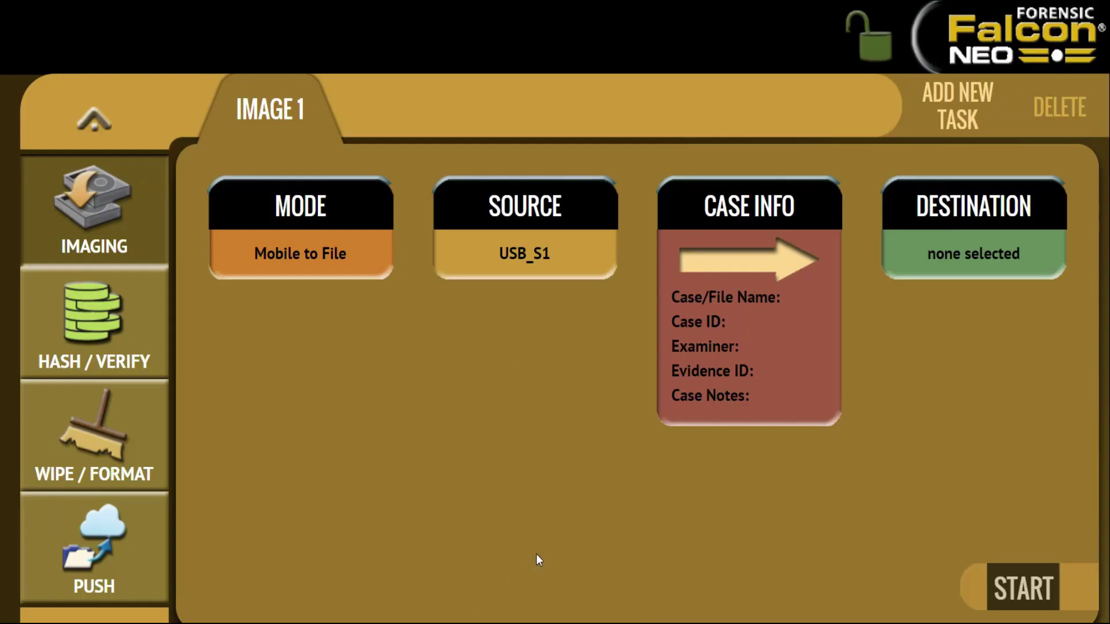
{"action": "left_click", "coordinate": [927, 236]}
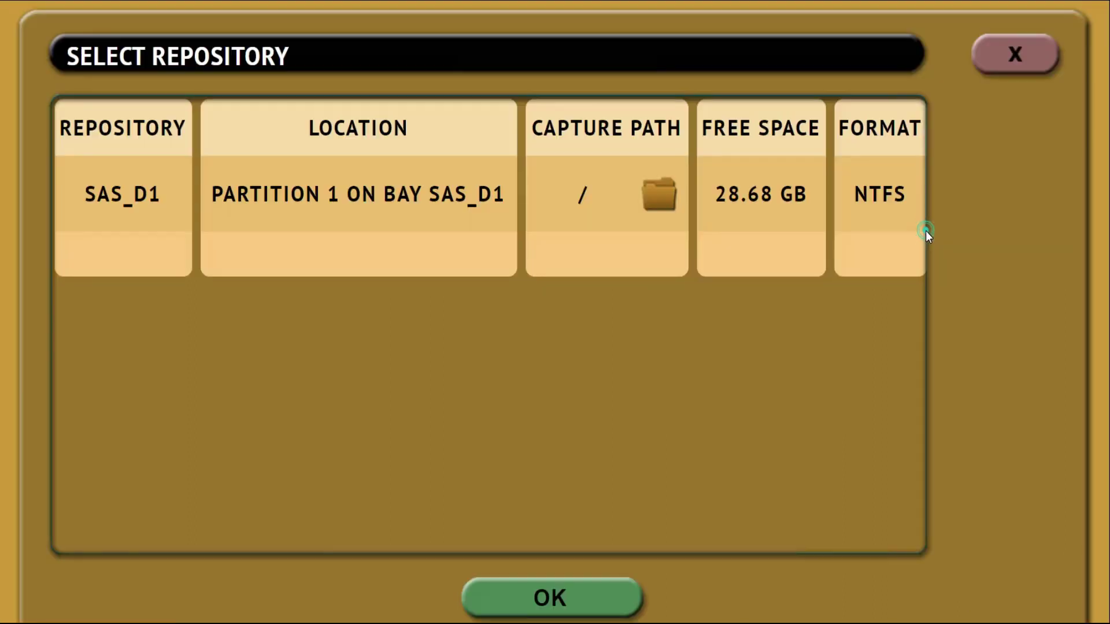
{"action": "left_click", "coordinate": [437, 199]}
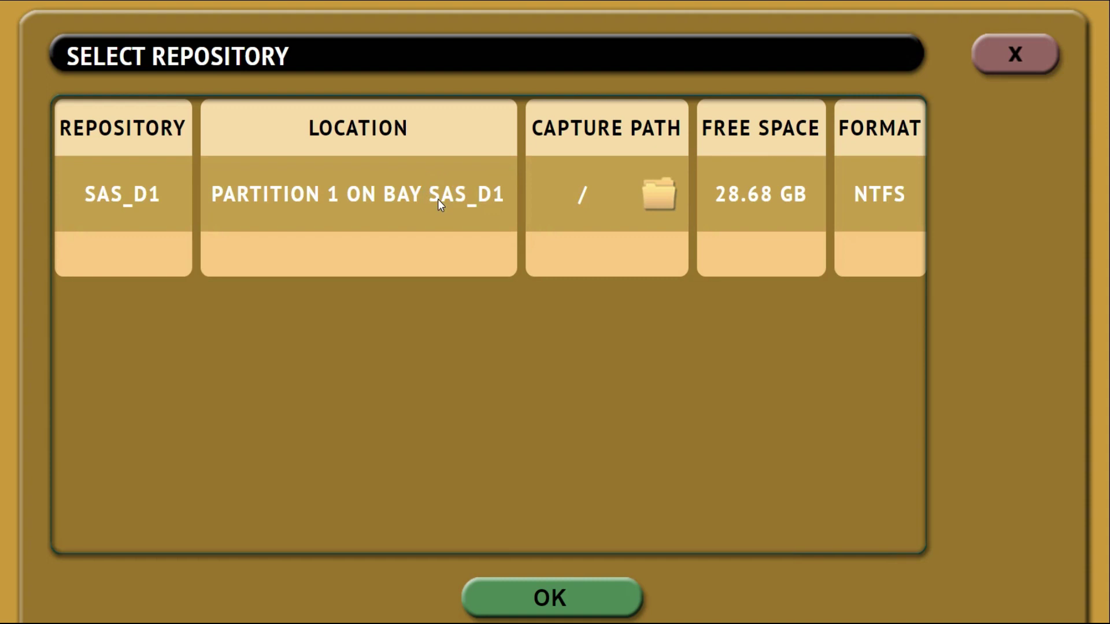
{"action": "left_click", "coordinate": [476, 588]}
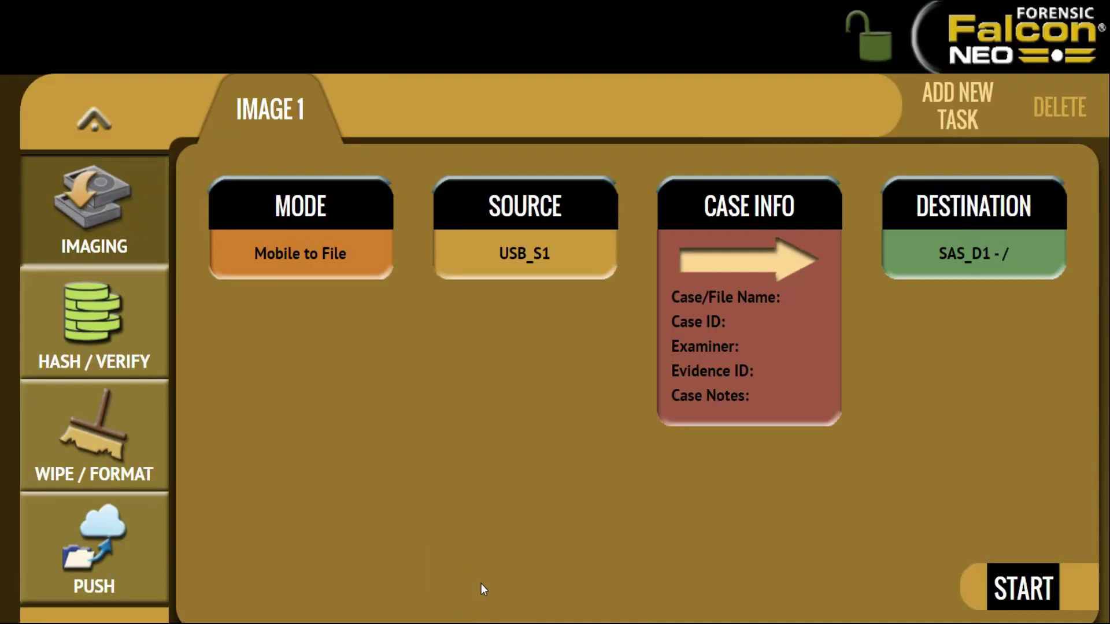
{"action": "left_click", "coordinate": [1025, 596]}
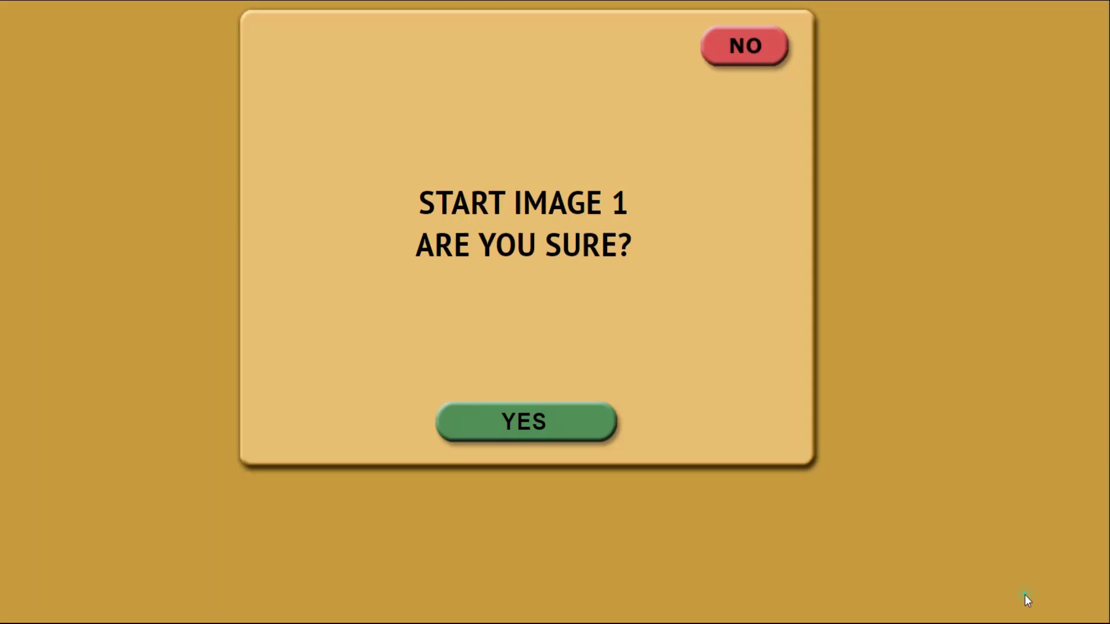
{"action": "left_click", "coordinate": [516, 422]}
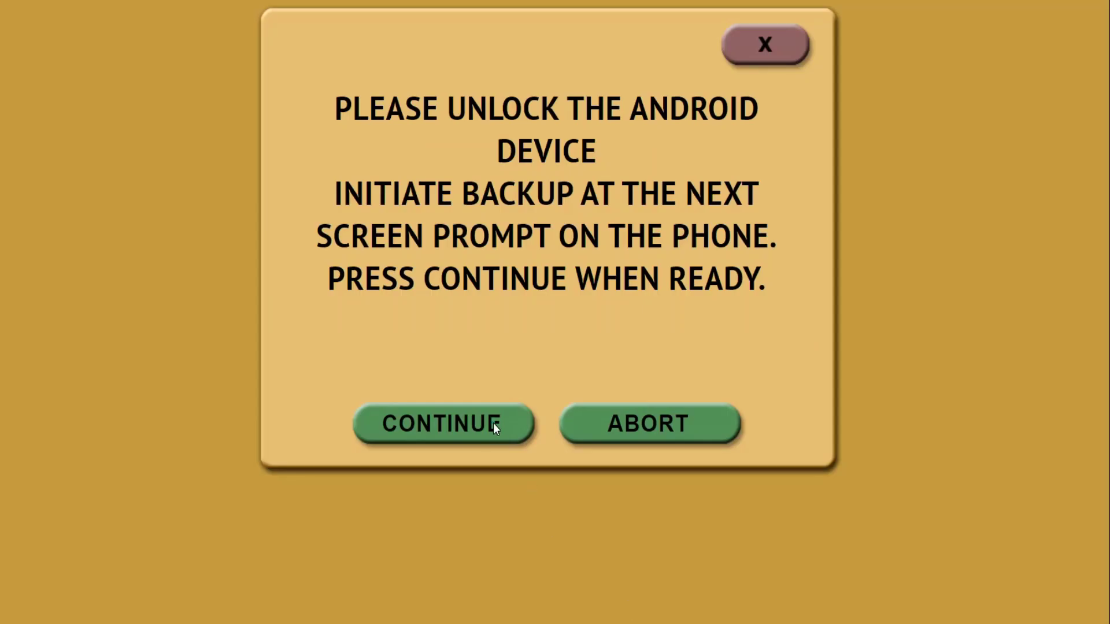
Step: Continue the Samsung backup once unlocked, then enter the iPhone's passcode
{"action": "left_click", "coordinate": [494, 423]}
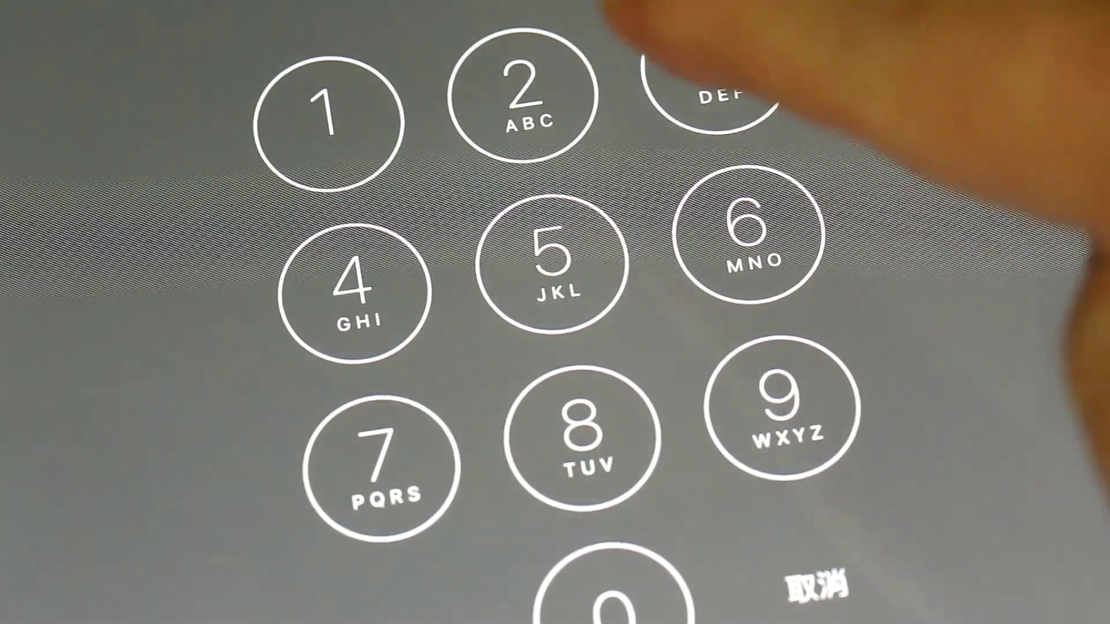
{"action": "left_click", "coordinate": [717, 75]}
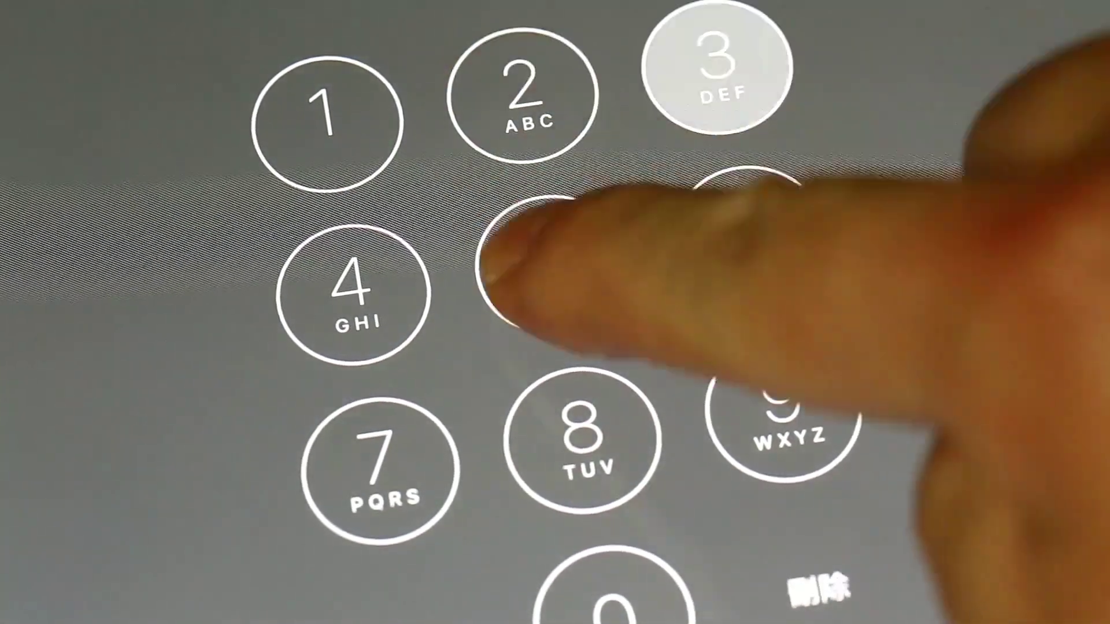
{"action": "left_click", "coordinate": [354, 292]}
{"action": "left_click", "coordinate": [583, 438]}
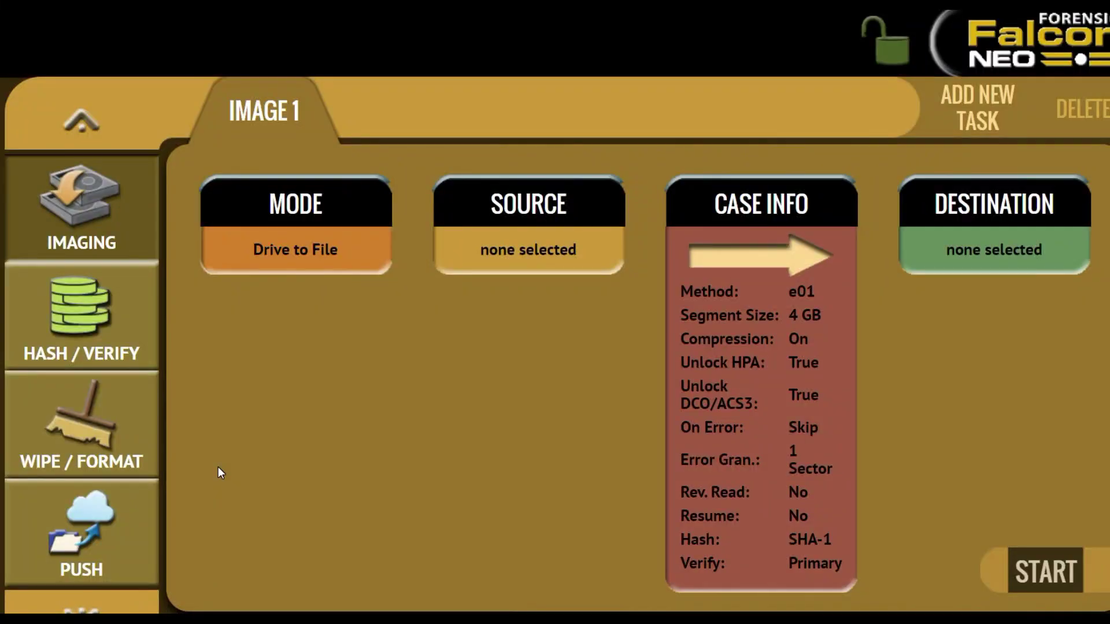
Step: Switch Image 1's imaging mode to Mobile to File
{"action": "left_click", "coordinate": [295, 253]}
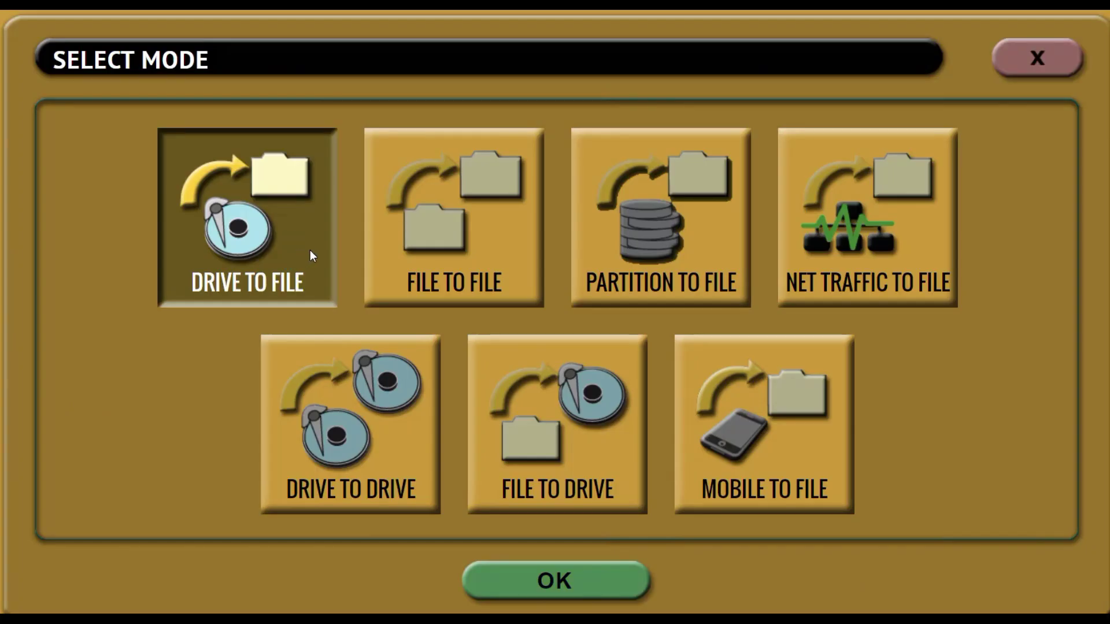
{"action": "left_click", "coordinate": [746, 432]}
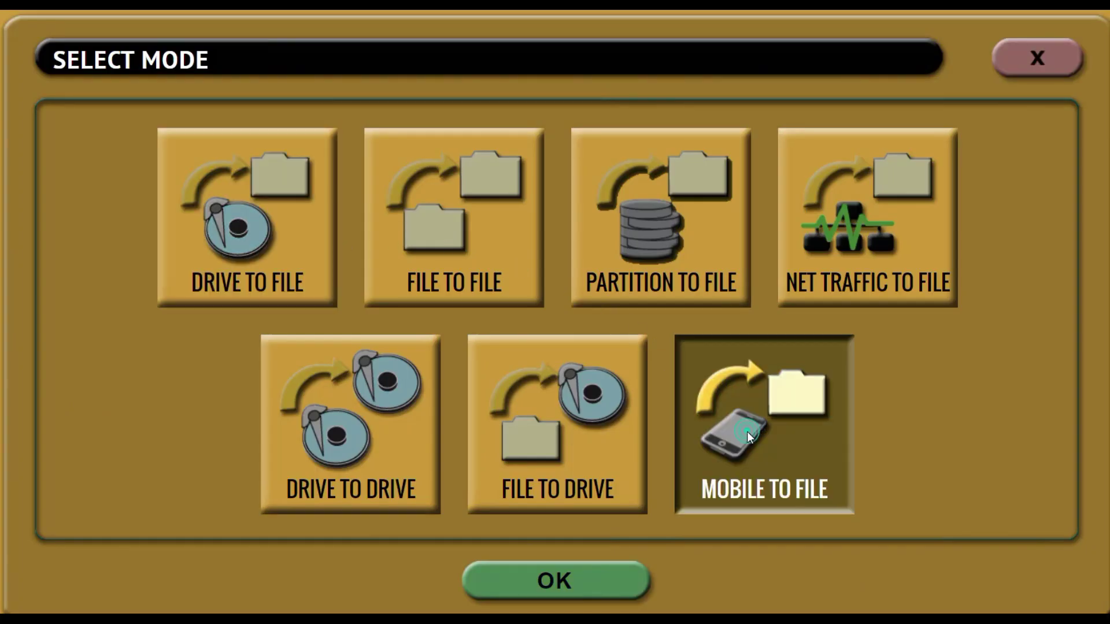
{"action": "left_click", "coordinate": [580, 583]}
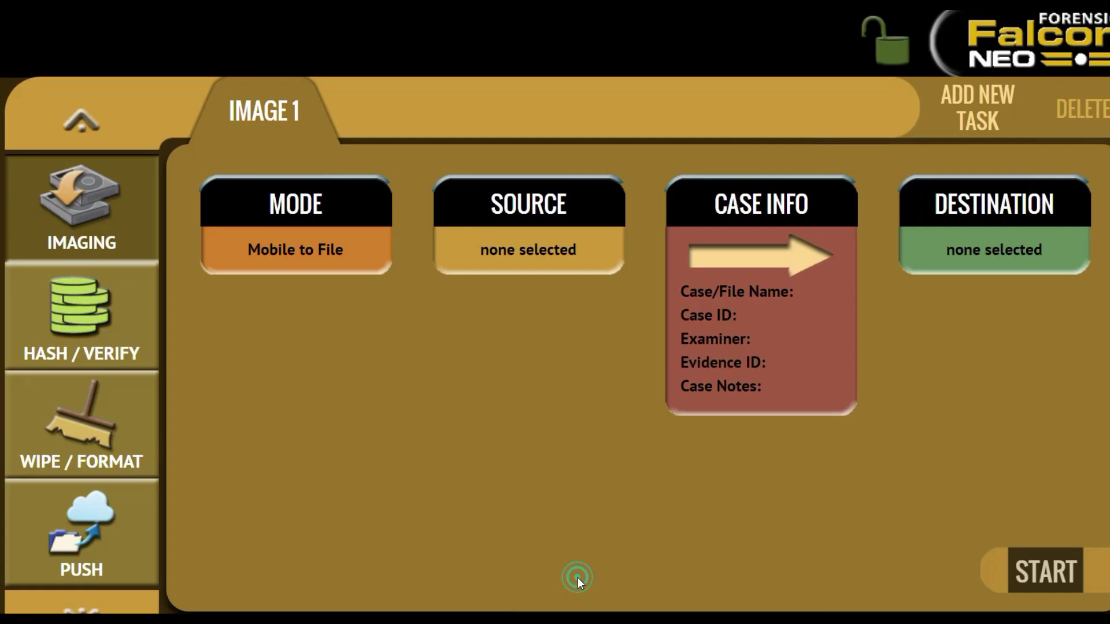
Step: Select the iPhone (IPHONE7,1) on USB_S1 as the source
{"action": "left_click", "coordinate": [532, 250]}
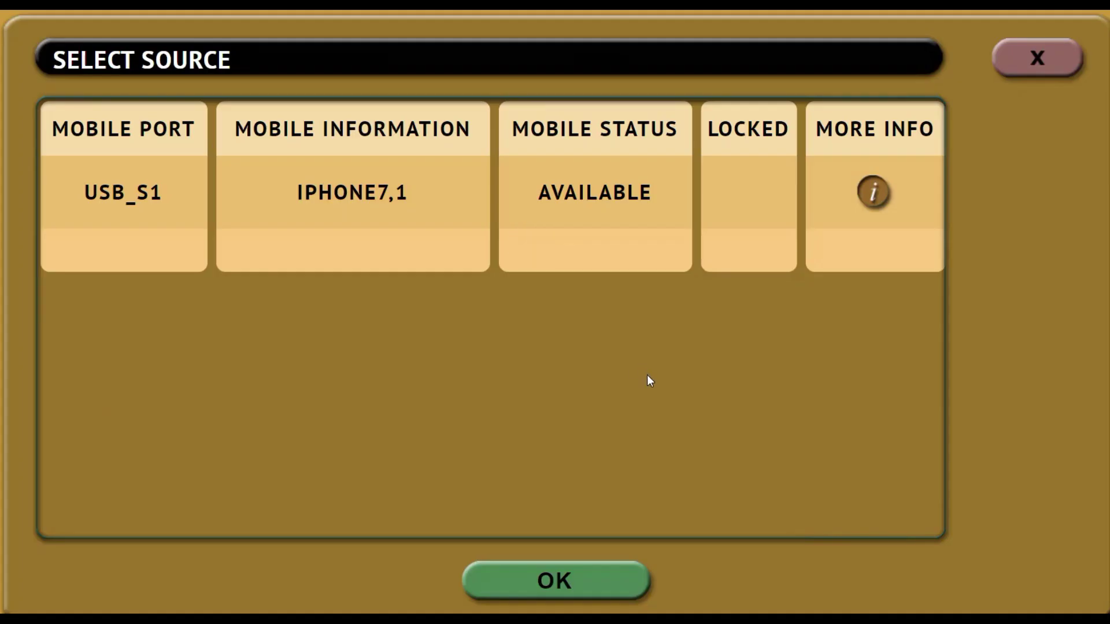
{"action": "left_click", "coordinate": [140, 196]}
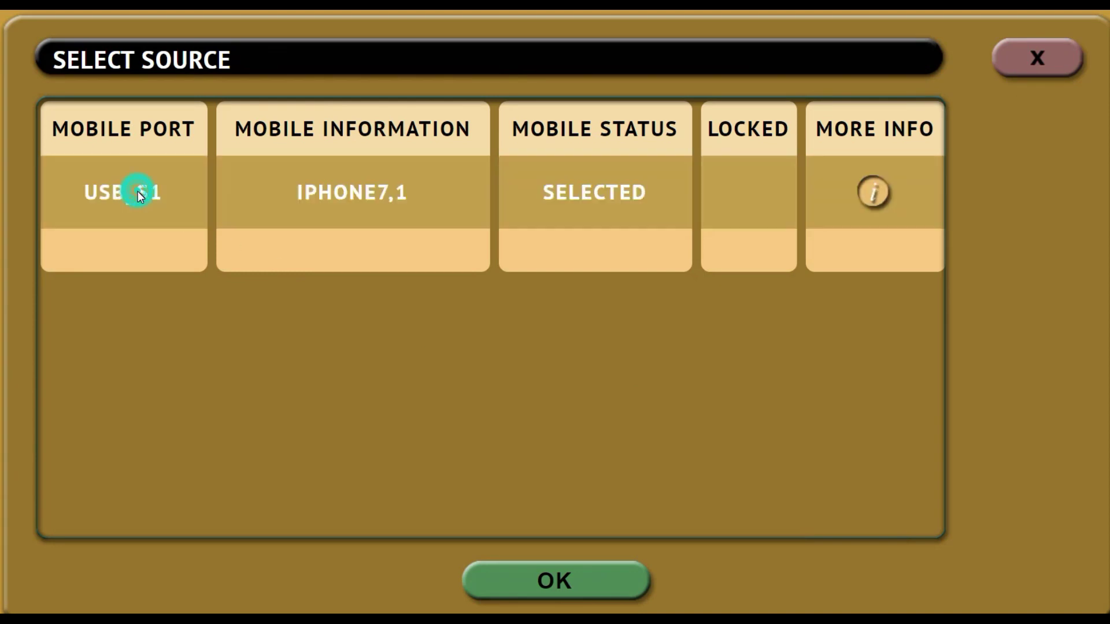
{"action": "left_click", "coordinate": [566, 577]}
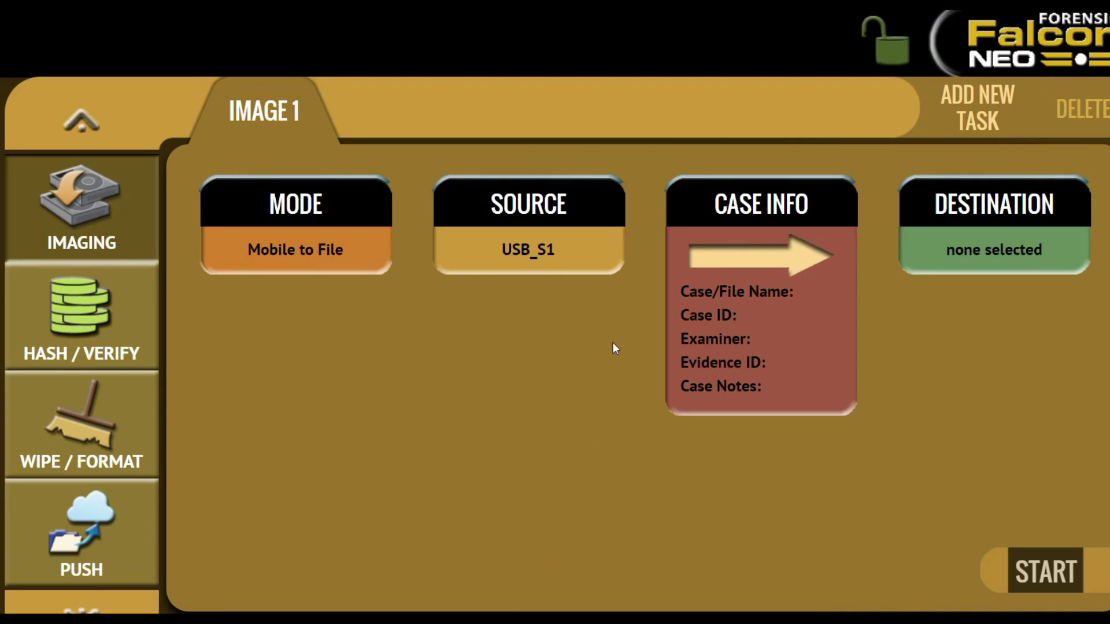
{"action": "left_click", "coordinate": [736, 317]}
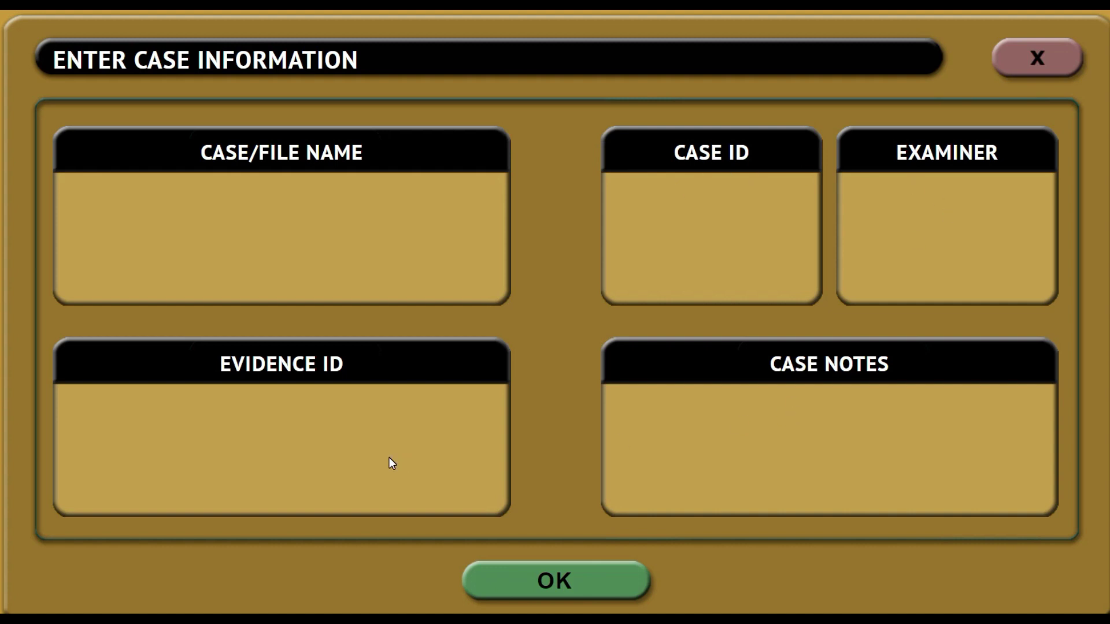
Step: Accept the case information and save the iPhone image to the SAS_D1 repository
{"action": "left_click", "coordinate": [501, 580]}
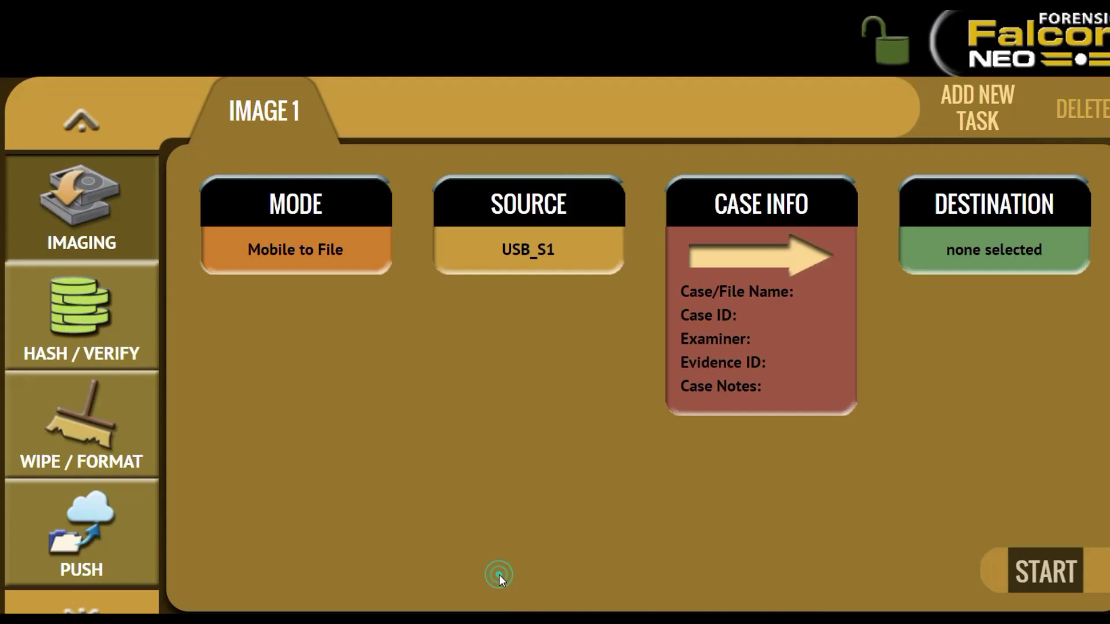
{"action": "left_click", "coordinate": [980, 252]}
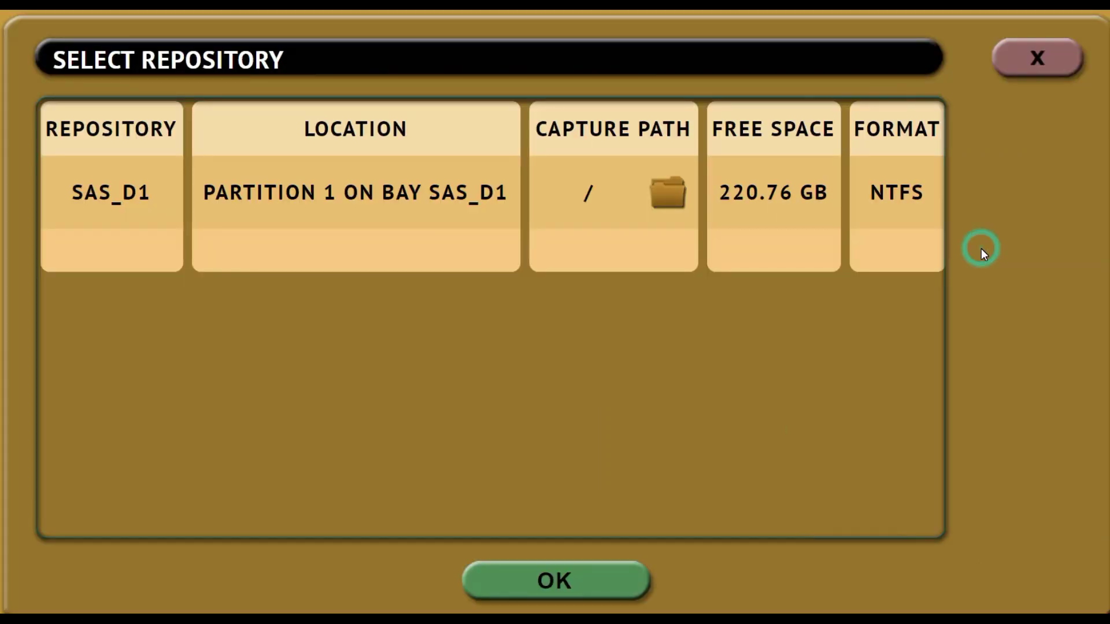
{"action": "left_click", "coordinate": [127, 195]}
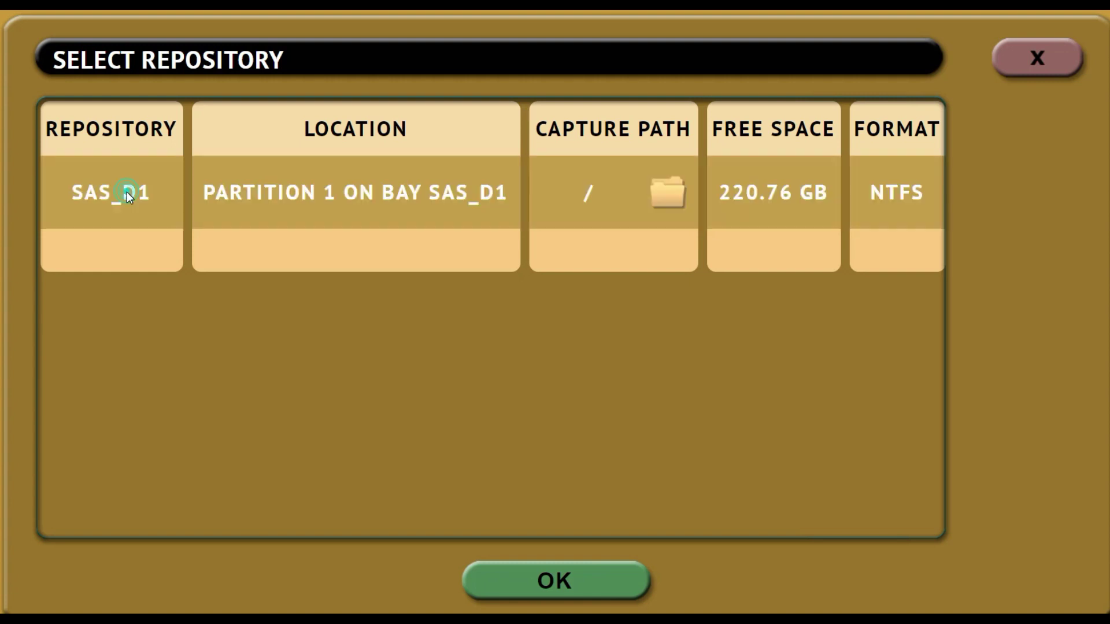
{"action": "left_click", "coordinate": [538, 581]}
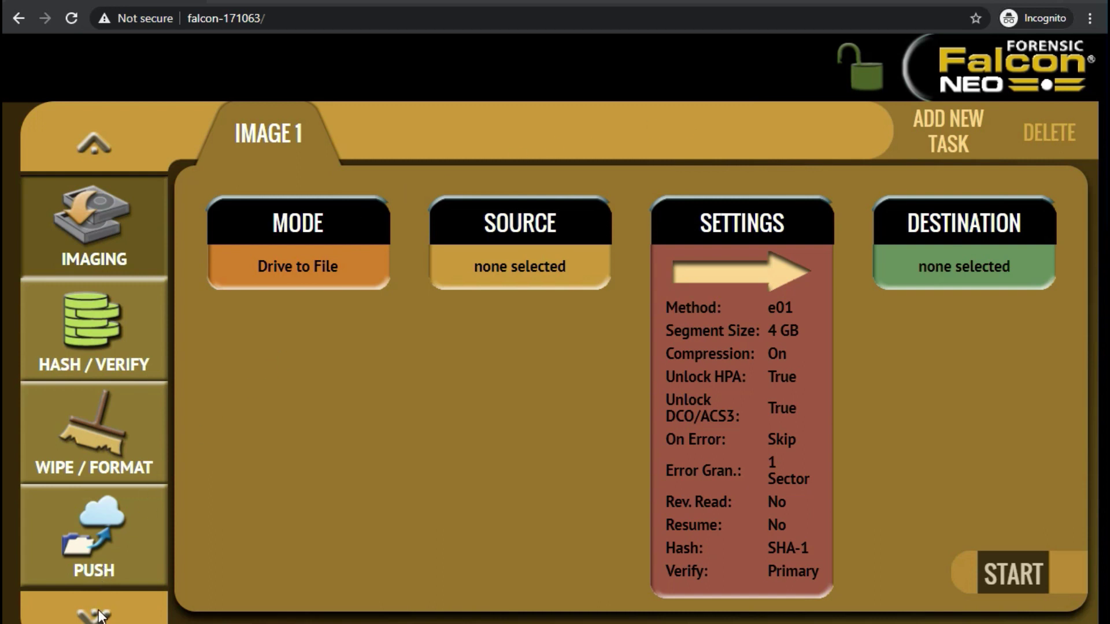
Step: Add a new Google Drive cloud repository under Manage Repositories > Cloud
{"action": "left_click", "coordinate": [95, 612]}
{"action": "left_click", "coordinate": [95, 613]}
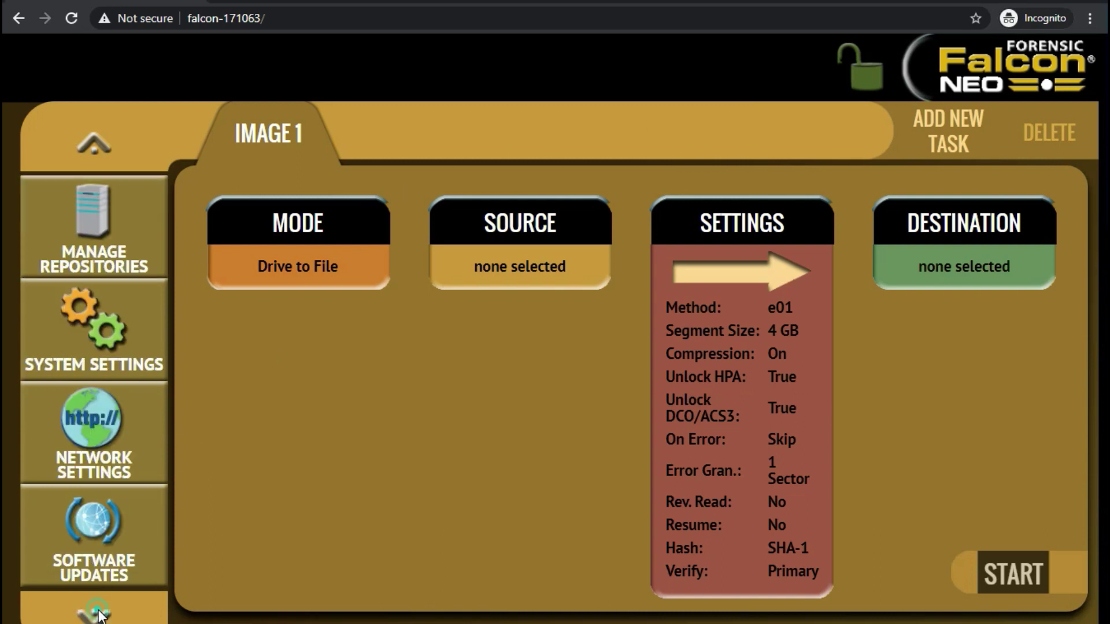
{"action": "left_click", "coordinate": [95, 216]}
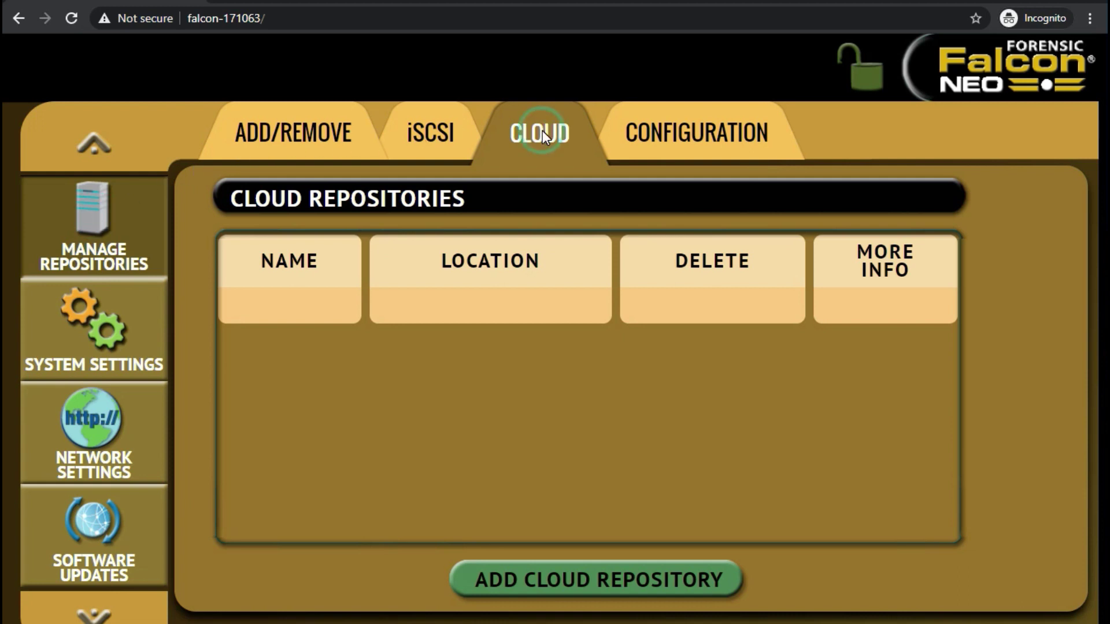
{"action": "left_click", "coordinate": [557, 595]}
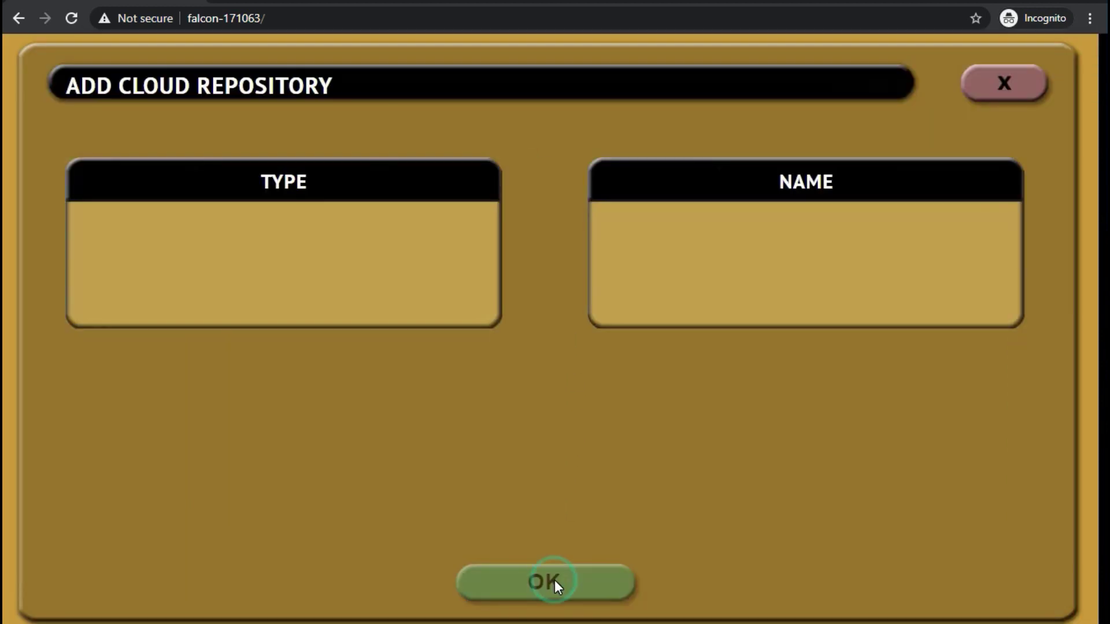
{"action": "left_click", "coordinate": [291, 218]}
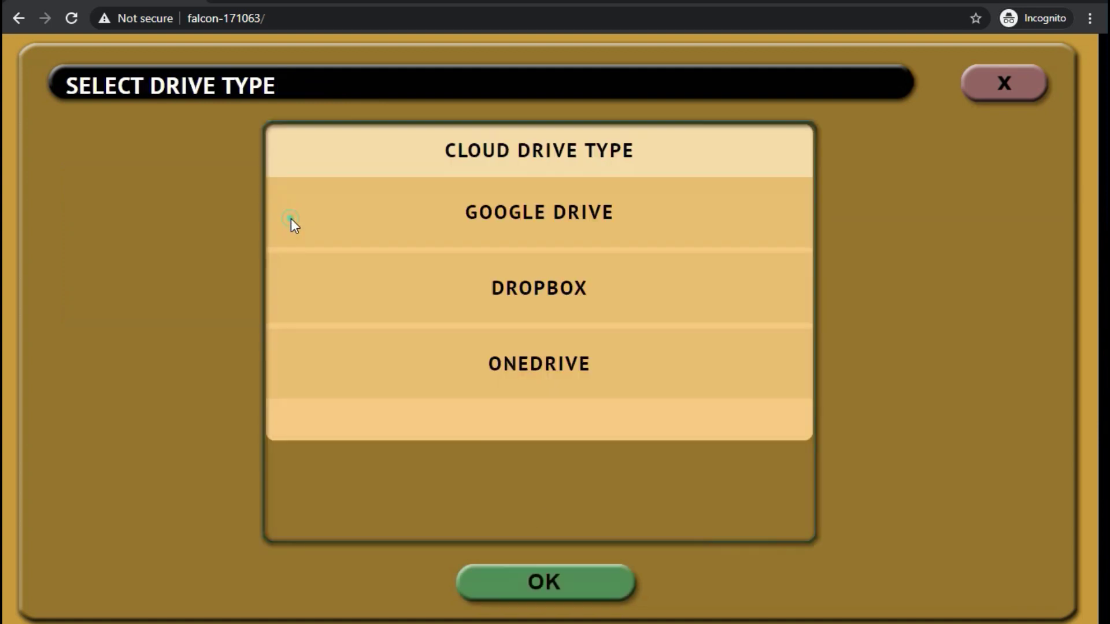
{"action": "left_click", "coordinate": [410, 207]}
{"action": "left_click", "coordinate": [605, 584]}
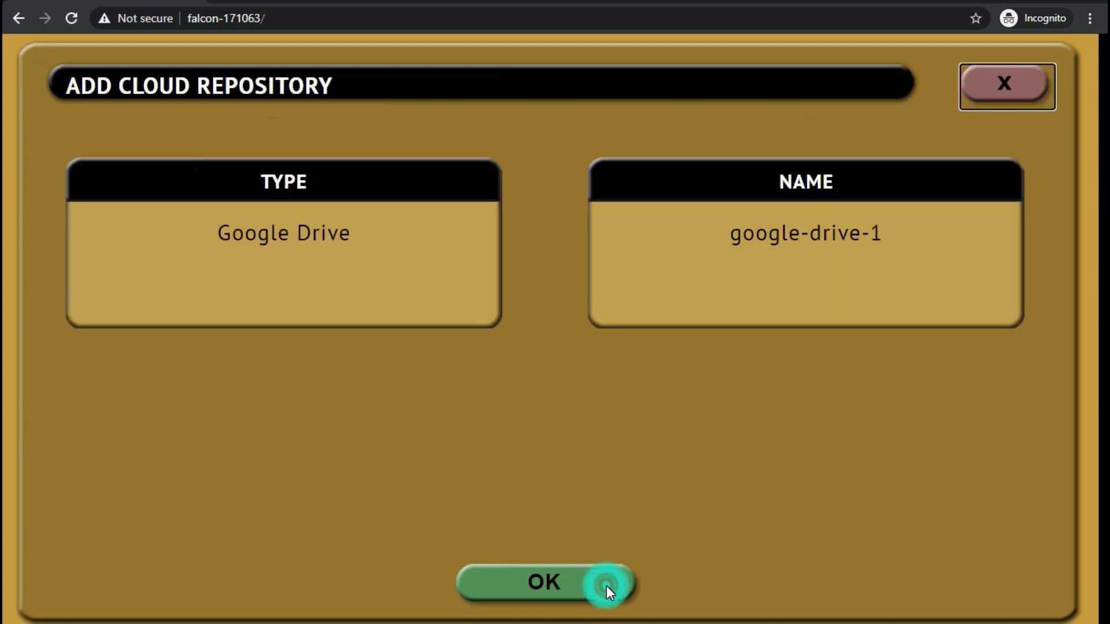
Step: Create google-drive-1 and grant rclone access with the Google account
{"action": "left_click", "coordinate": [502, 595]}
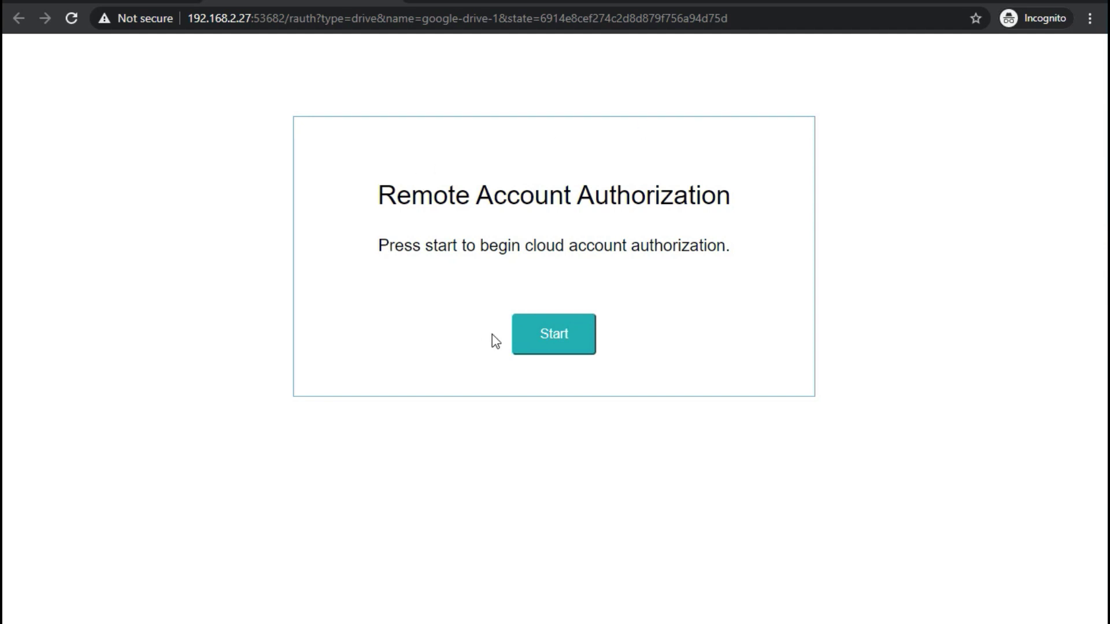
{"action": "left_click", "coordinate": [542, 340]}
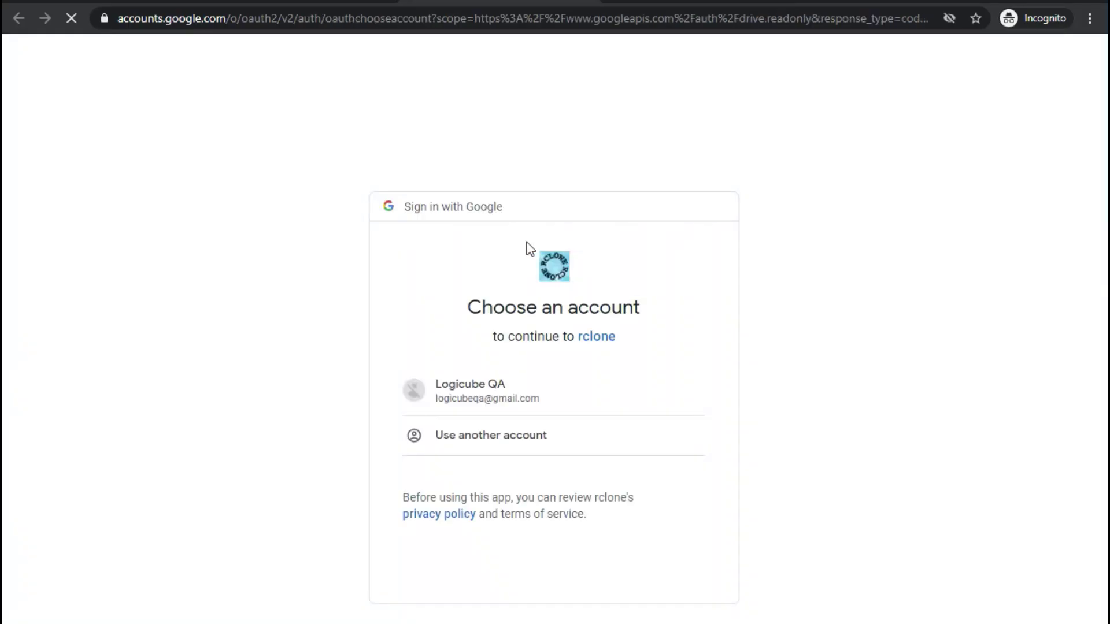
{"action": "left_click", "coordinate": [482, 388]}
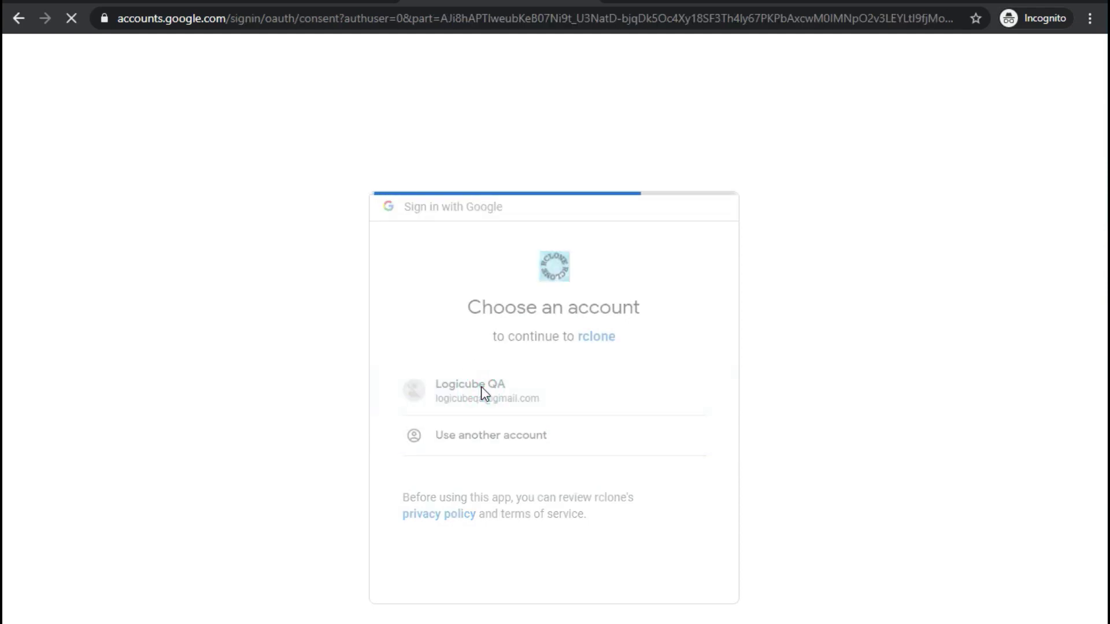
{"action": "left_click", "coordinate": [661, 599]}
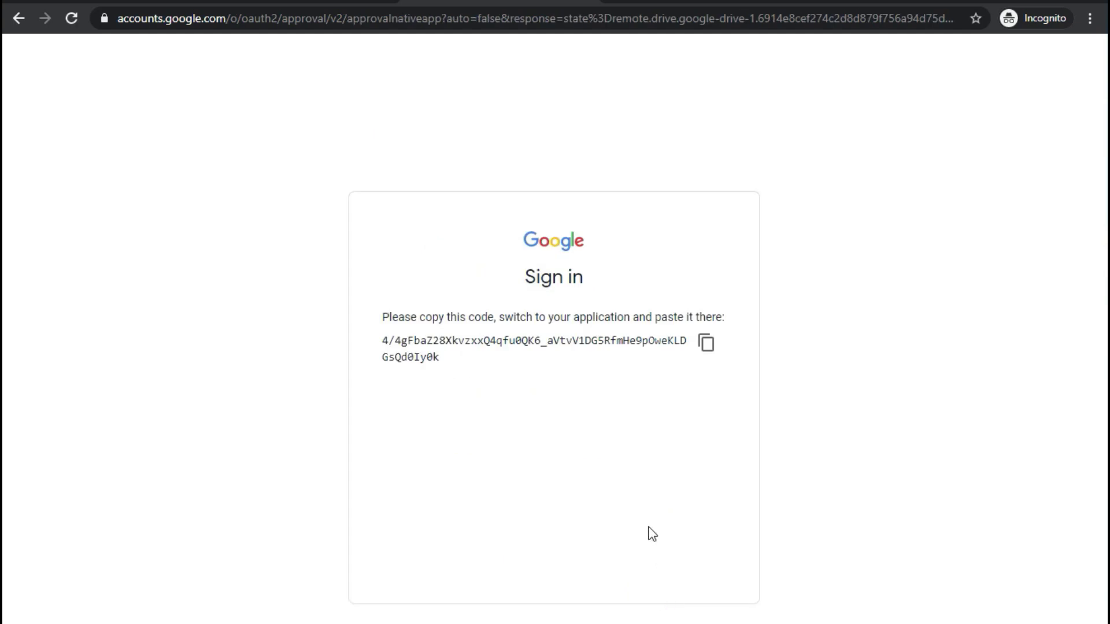
Step: Paste the copied authorization code into Falcon NEO's field, submit it and close the page
{"action": "left_click_drag", "start_coordinate": [484, 352], "coordinate": [412, 354]}
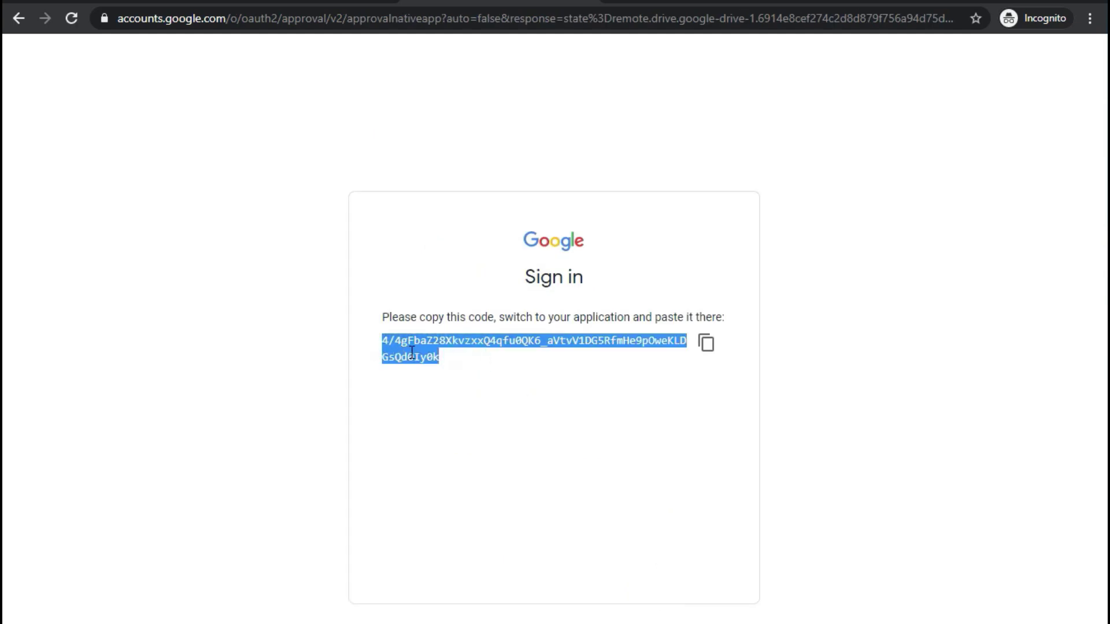
{"action": "left_click", "coordinate": [266, 6]}
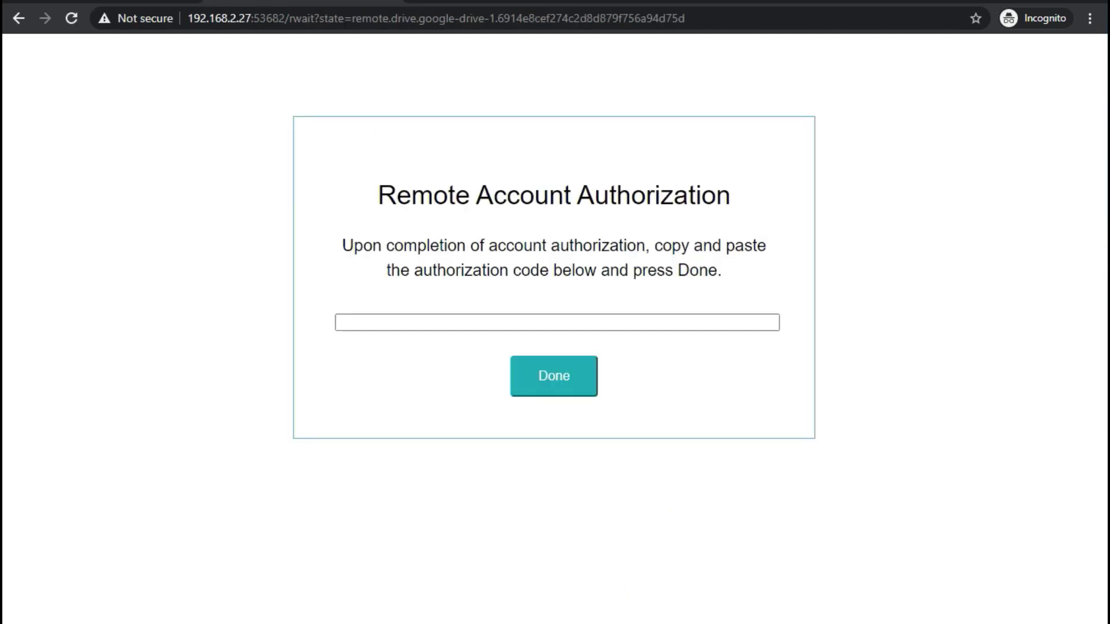
{"action": "left_click", "coordinate": [374, 322]}
{"action": "key", "text": "ctrl+v"}
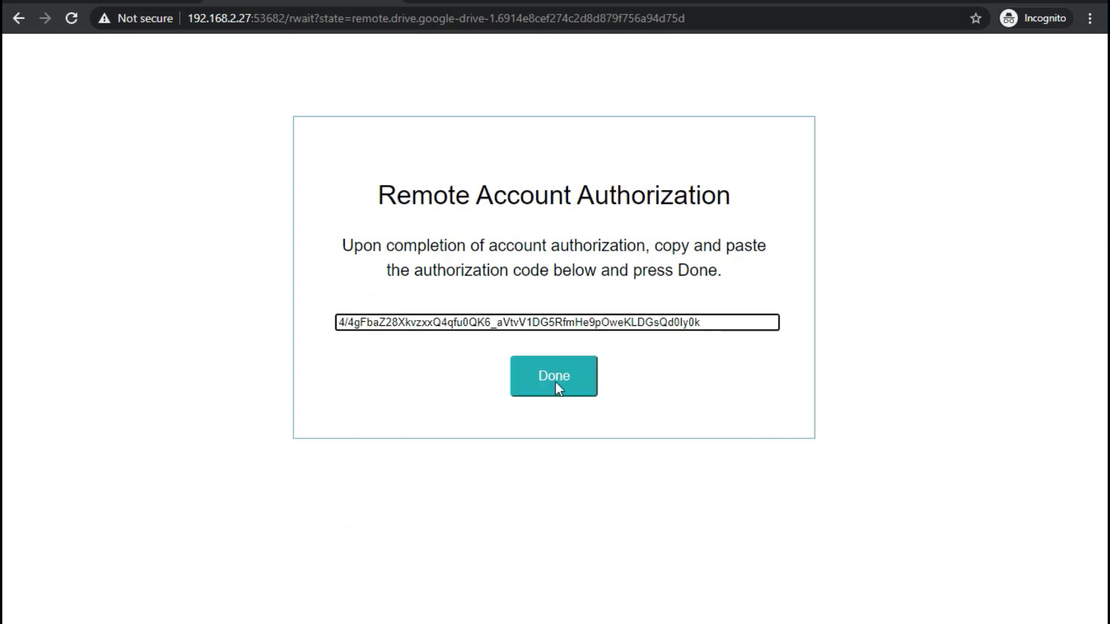
{"action": "left_click", "coordinate": [555, 379]}
{"action": "left_click", "coordinate": [554, 317]}
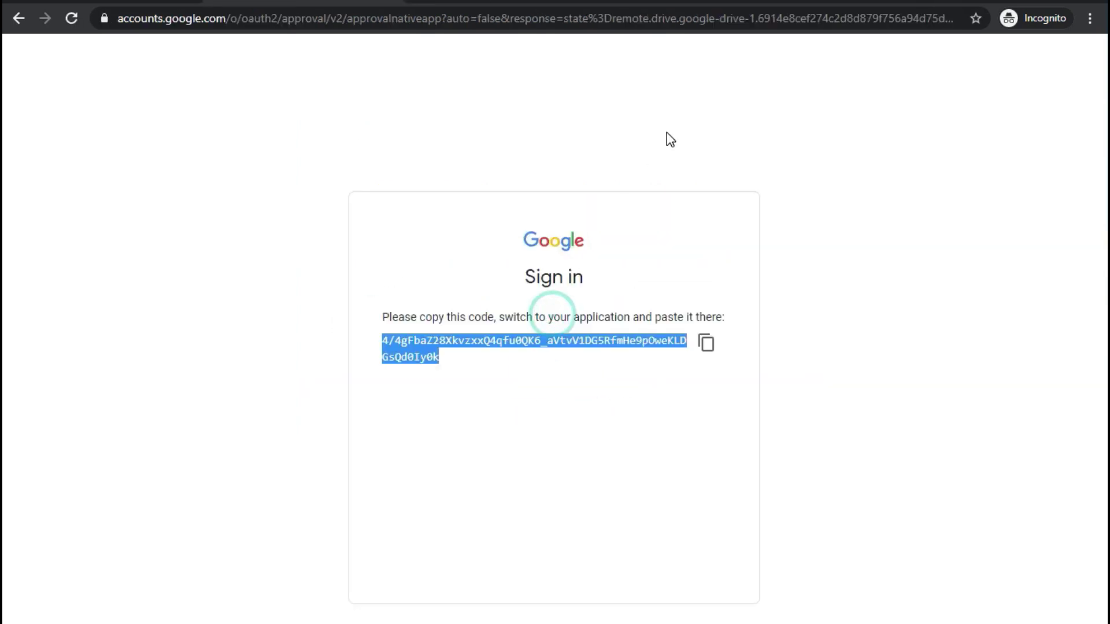
Step: Select GOOGLE-DRIVE-1 in the cloud repositories, then return to the imaging task page
{"action": "left_click", "coordinate": [142, 2]}
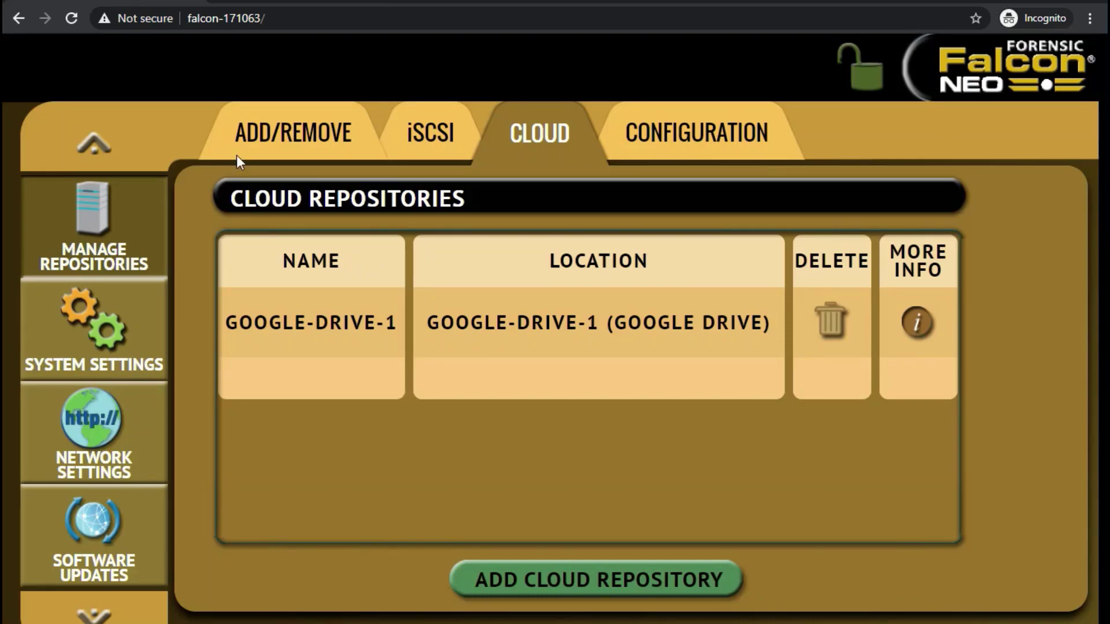
{"action": "left_click", "coordinate": [555, 325]}
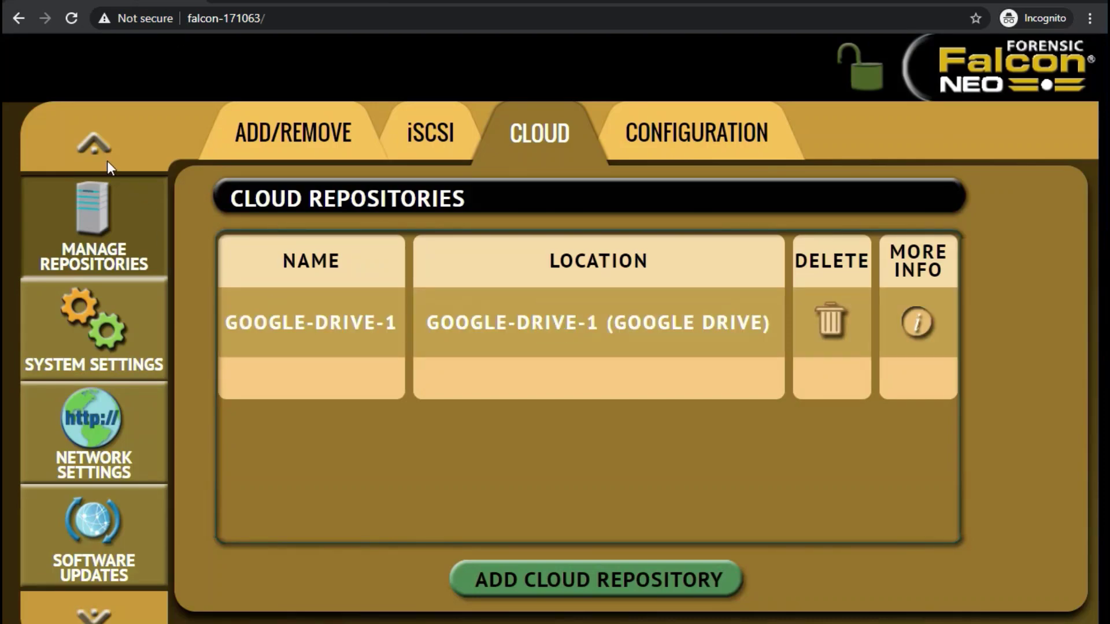
{"action": "left_click", "coordinate": [99, 141]}
{"action": "left_click", "coordinate": [99, 141]}
{"action": "left_click", "coordinate": [553, 323]}
{"action": "left_click", "coordinate": [100, 144]}
{"action": "left_click", "coordinate": [98, 141]}
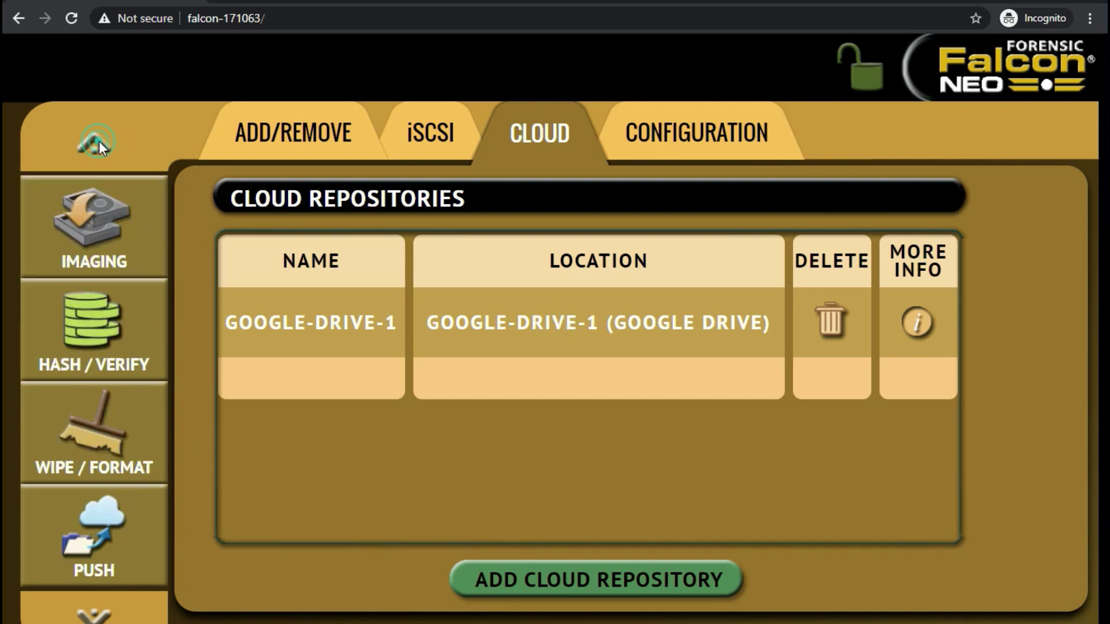
{"action": "left_click", "coordinate": [87, 210]}
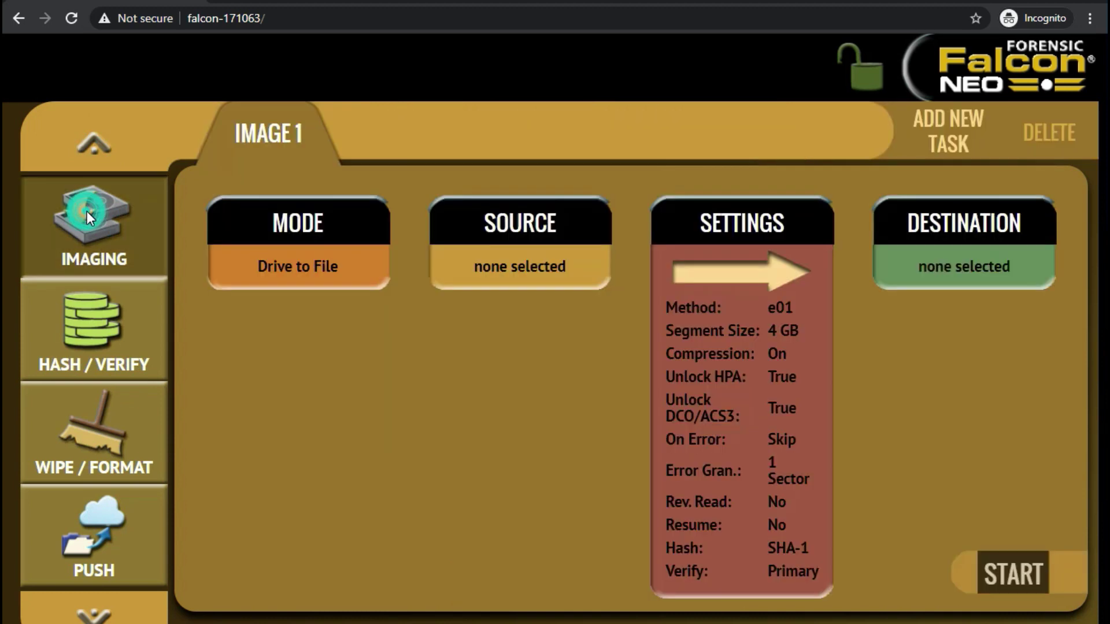
Step: Set Image 1 to File to File mode with GOOGLE-DRIVE-1 as its source
{"action": "left_click", "coordinate": [285, 269]}
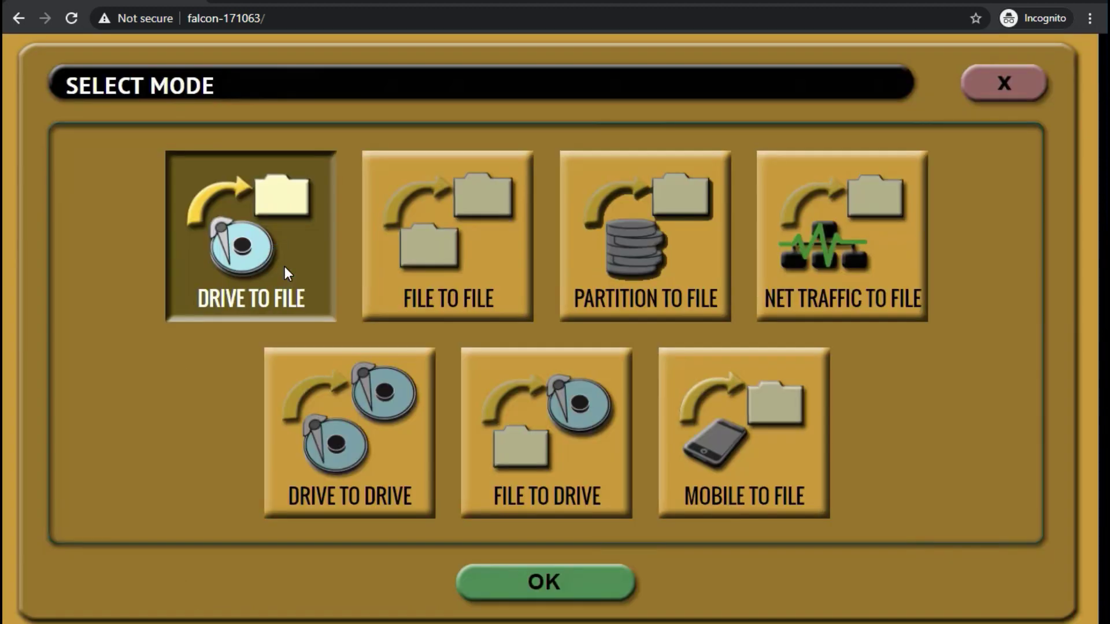
{"action": "left_click", "coordinate": [458, 265]}
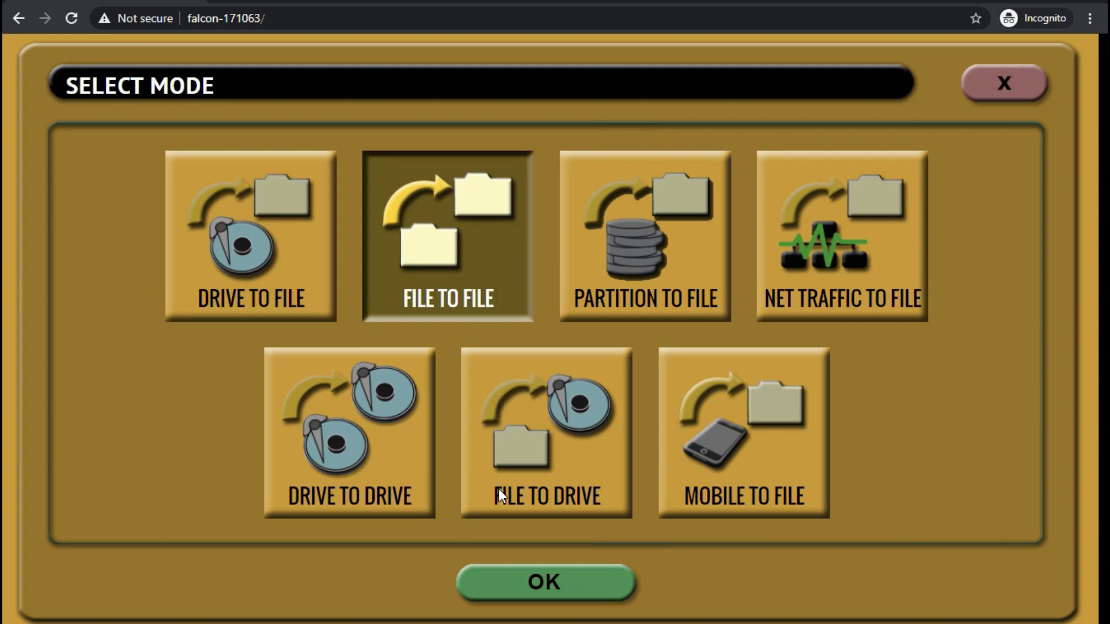
{"action": "left_click", "coordinate": [518, 580]}
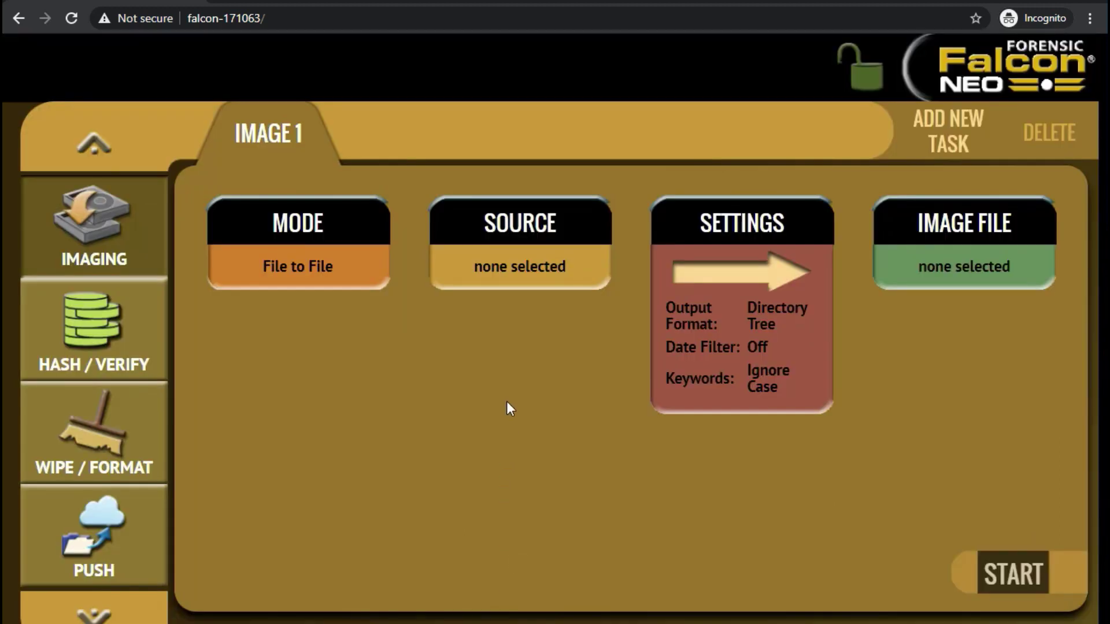
{"action": "left_click", "coordinate": [508, 281]}
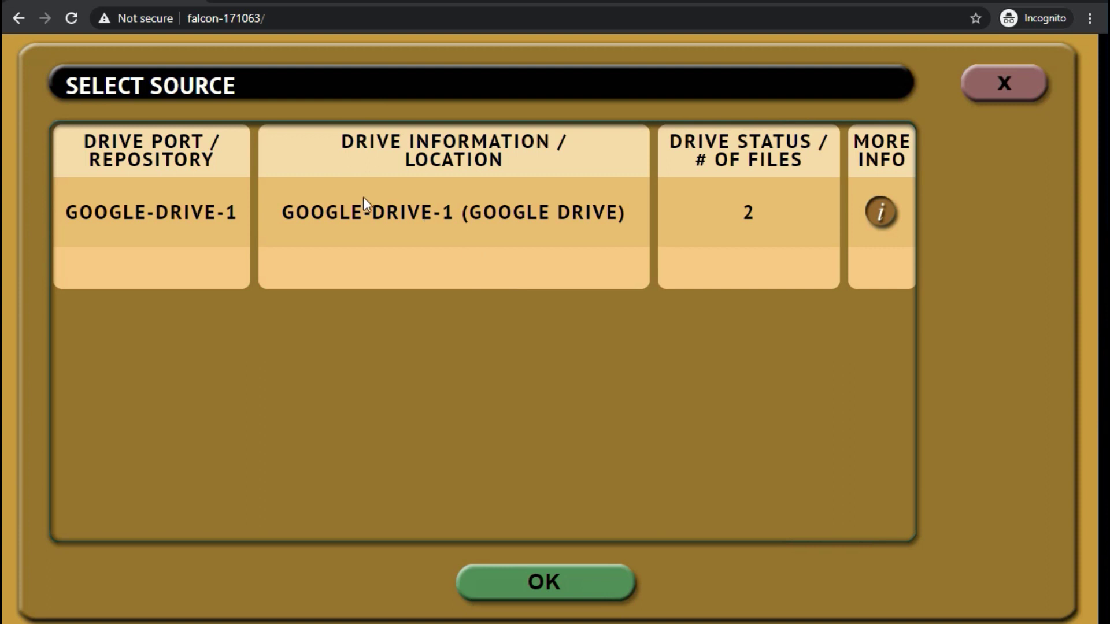
{"action": "left_click", "coordinate": [221, 204]}
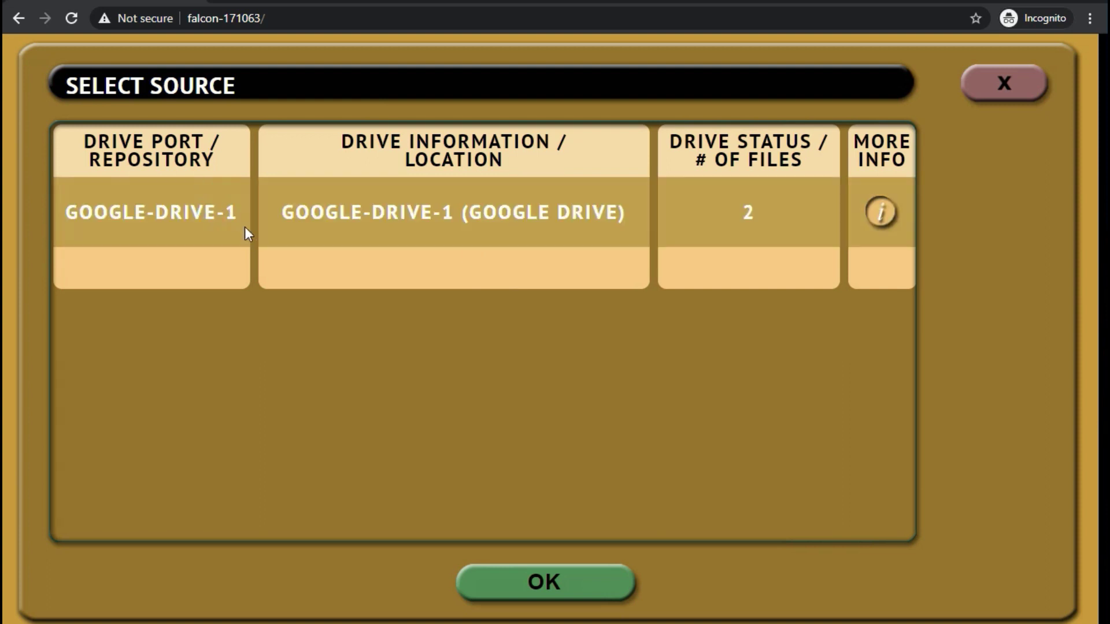
{"action": "left_click", "coordinate": [497, 575]}
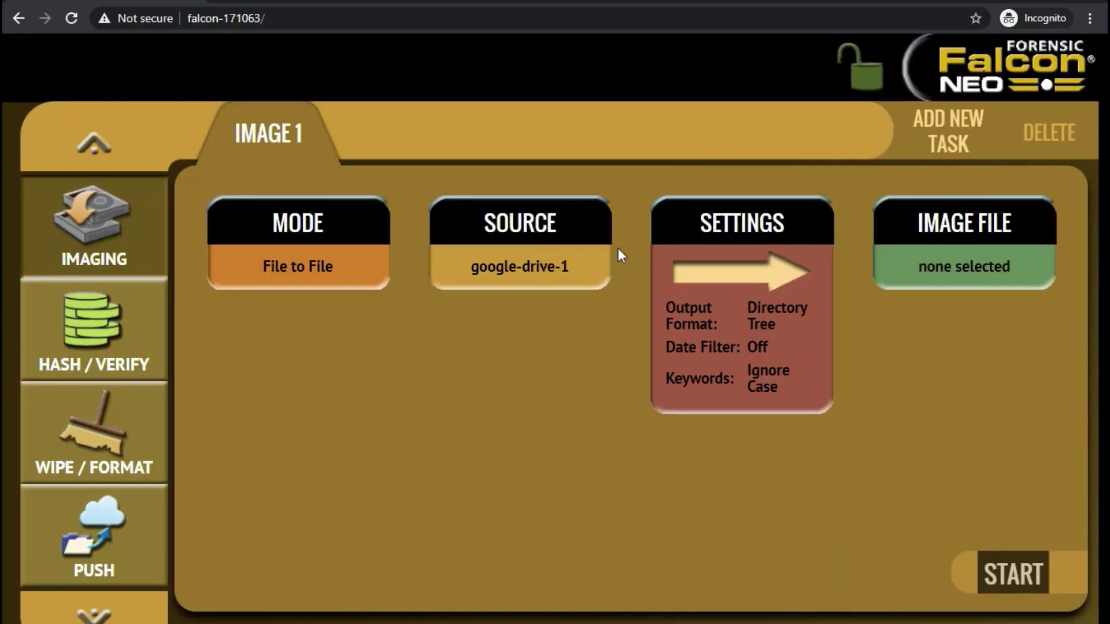
Step: Open the task settings and leave Case Info empty
{"action": "left_click", "coordinate": [678, 316]}
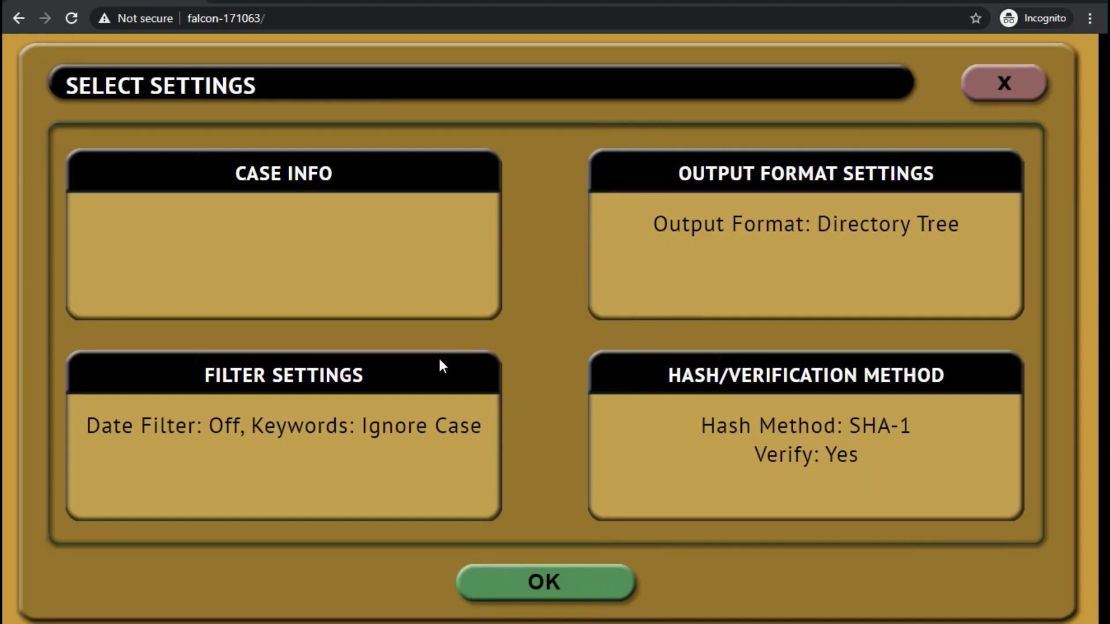
{"action": "left_click", "coordinate": [365, 239]}
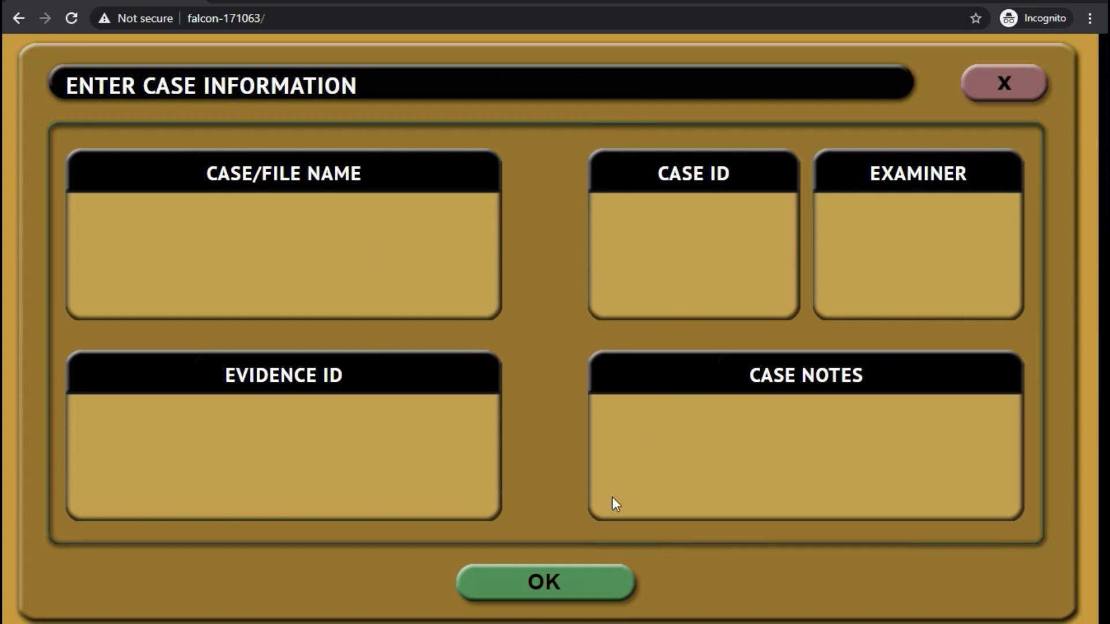
{"action": "left_click", "coordinate": [579, 579]}
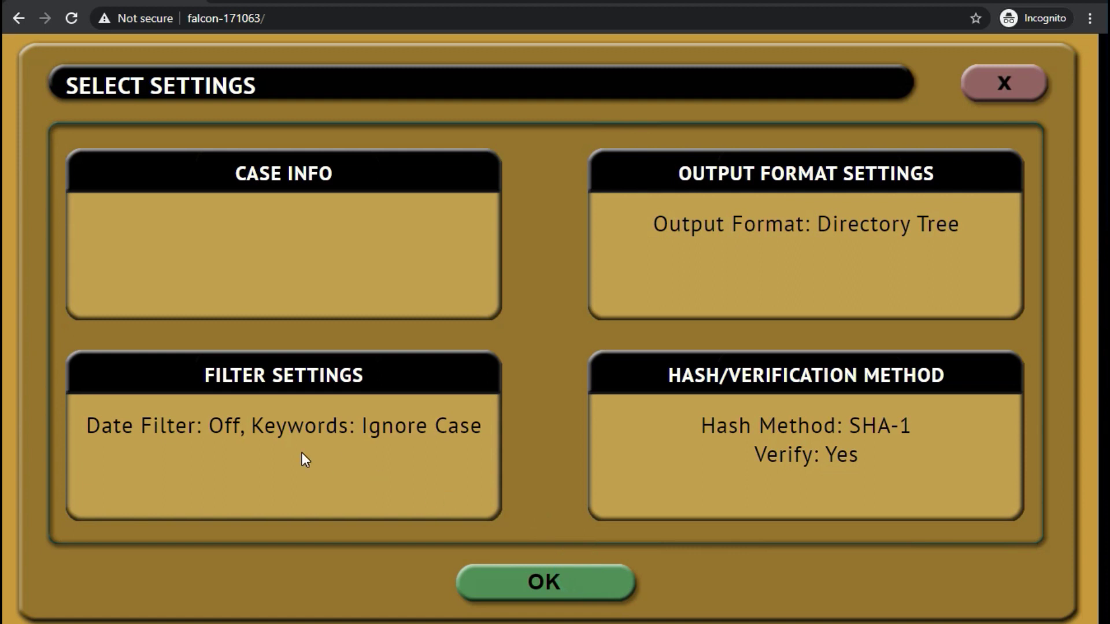
Step: Add a Files/Directories path filter that includes only the root folder
{"action": "left_click", "coordinate": [267, 460]}
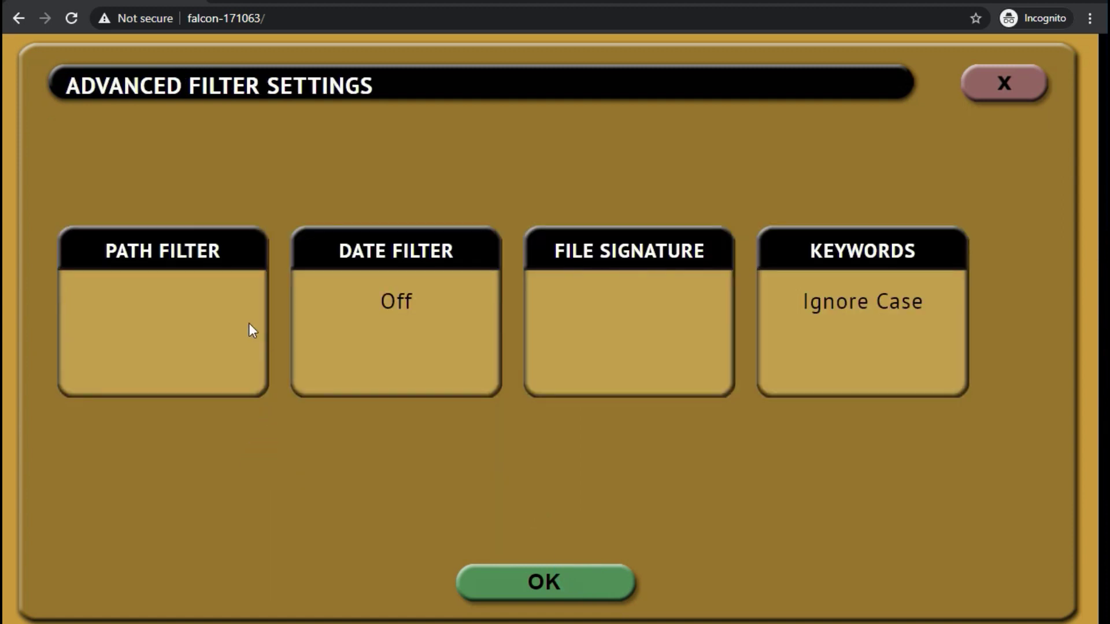
{"action": "left_click", "coordinate": [202, 322]}
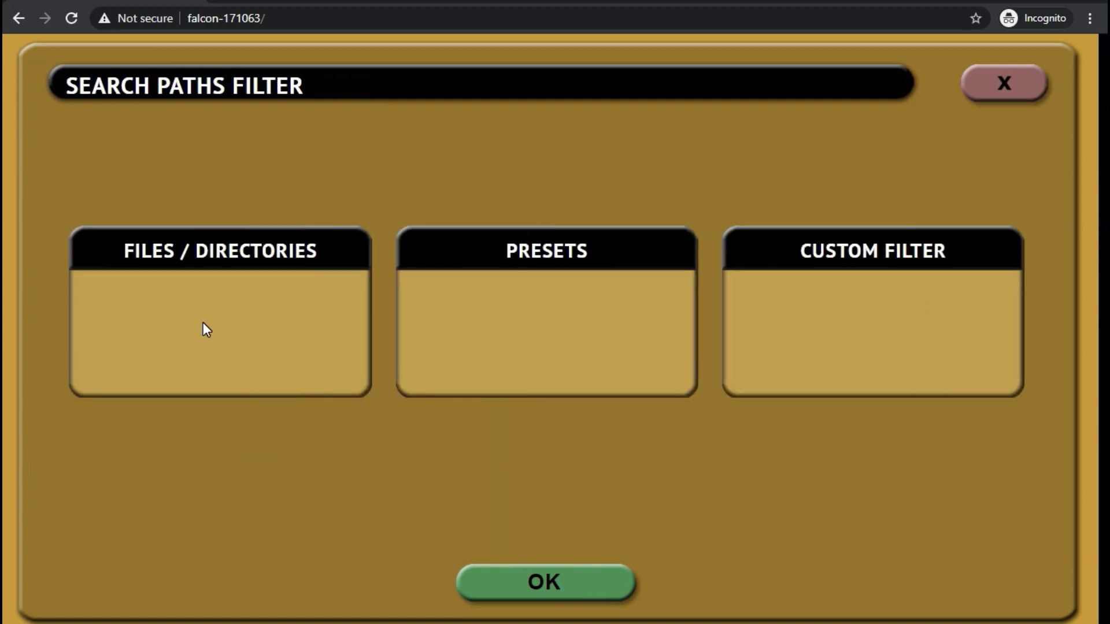
{"action": "left_click", "coordinate": [206, 328]}
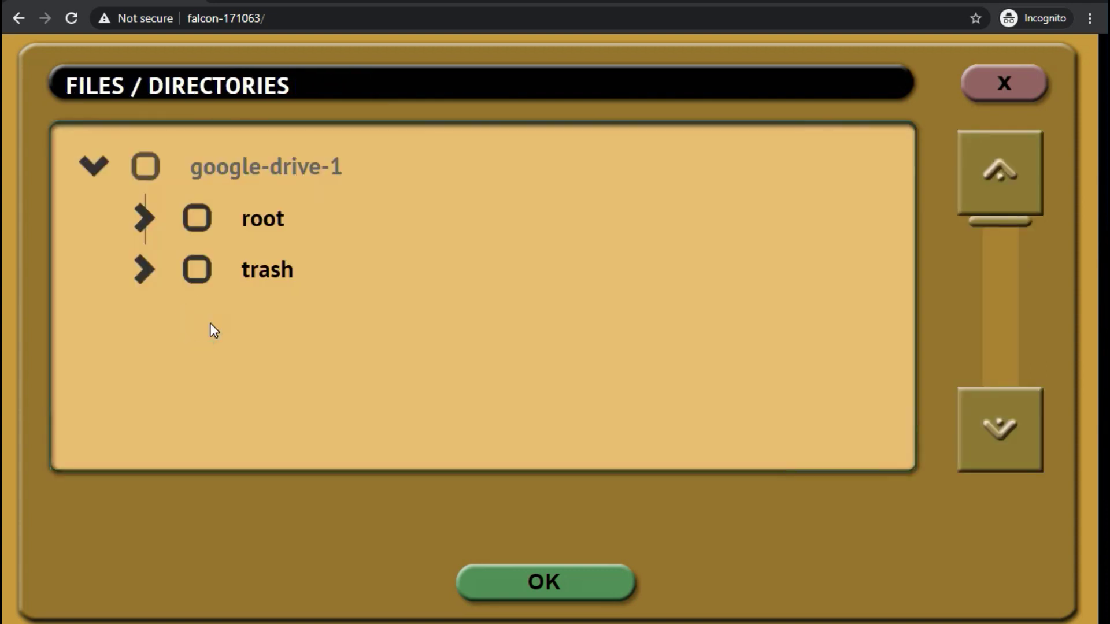
{"action": "left_click", "coordinate": [143, 218]}
{"action": "scroll", "coordinate": [263, 317], "scroll_direction": "down", "scroll_amount": 5}
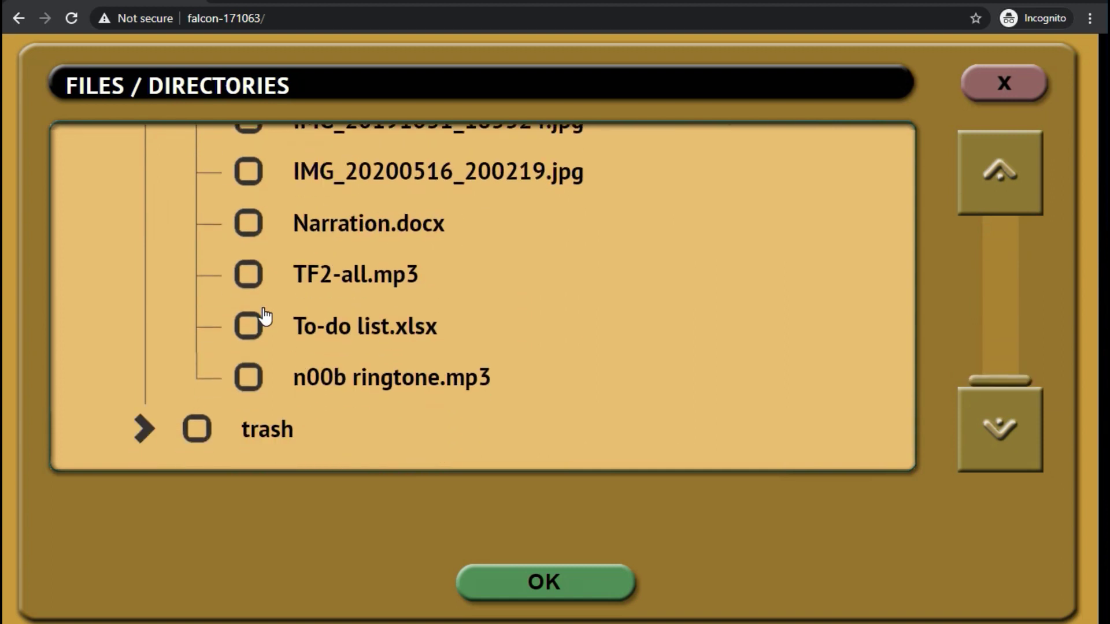
{"action": "scroll", "coordinate": [260, 318], "scroll_direction": "up", "scroll_amount": 5}
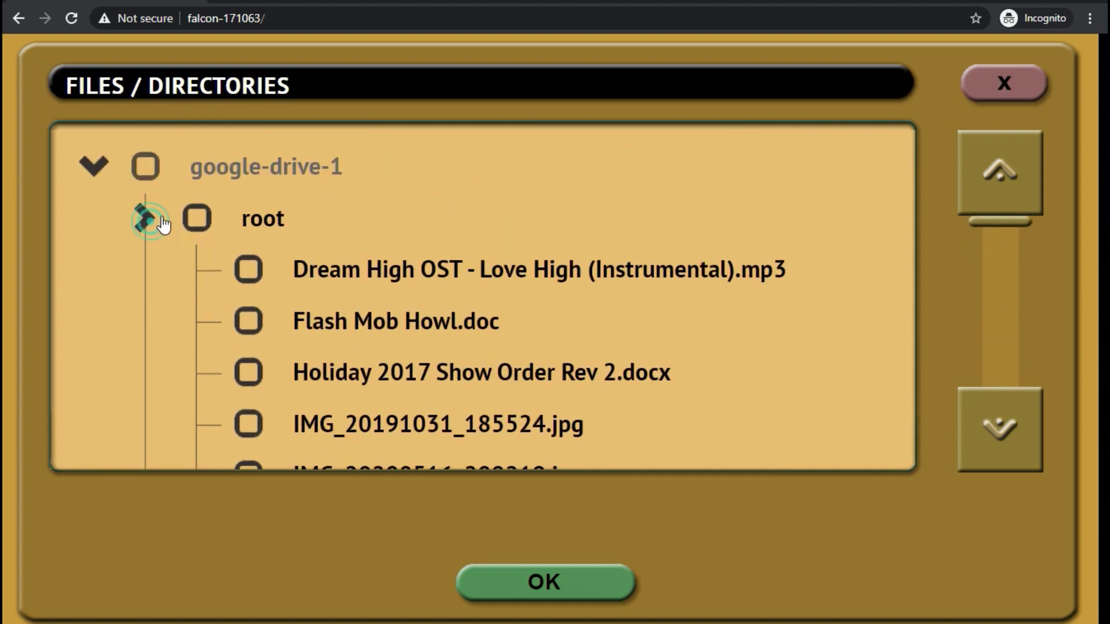
{"action": "left_click", "coordinate": [146, 219]}
{"action": "left_click", "coordinate": [193, 216]}
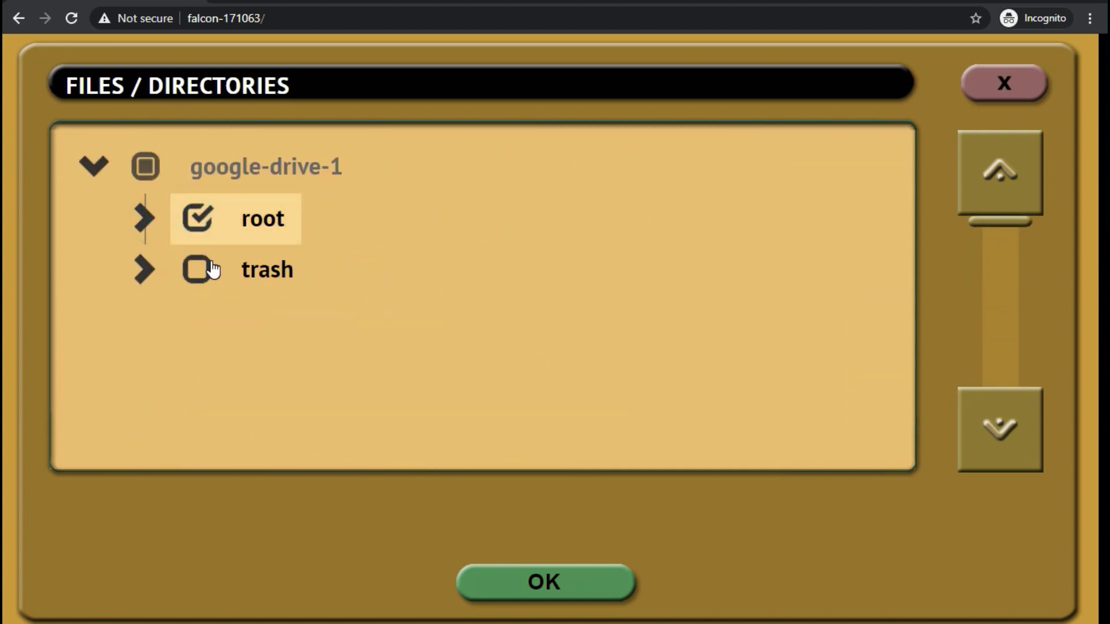
{"action": "left_click", "coordinate": [534, 580]}
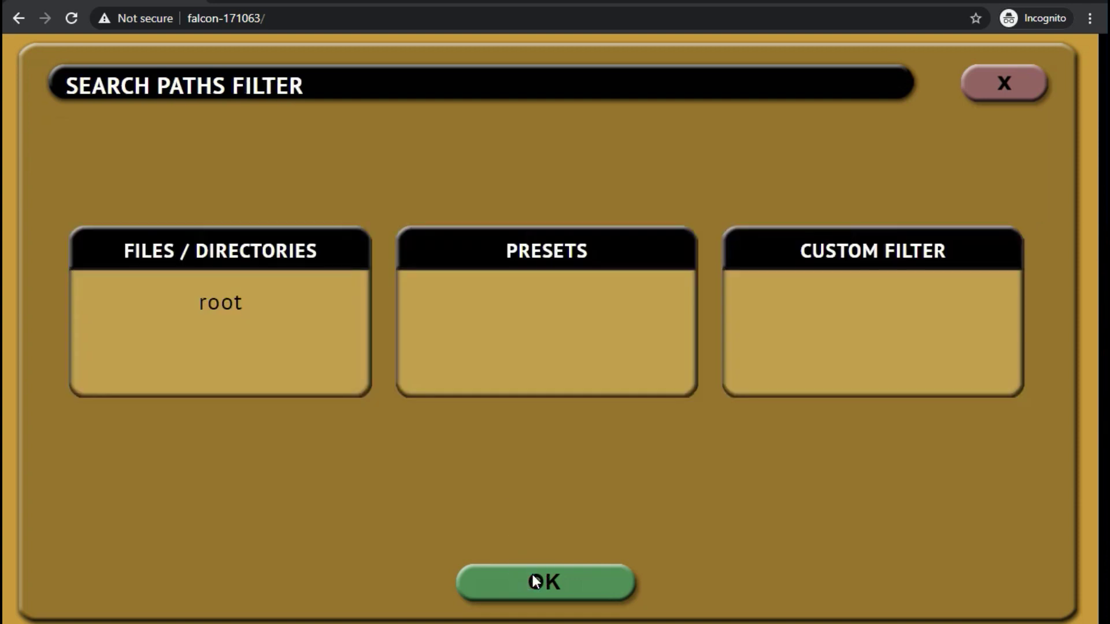
{"action": "left_click", "coordinate": [535, 579]}
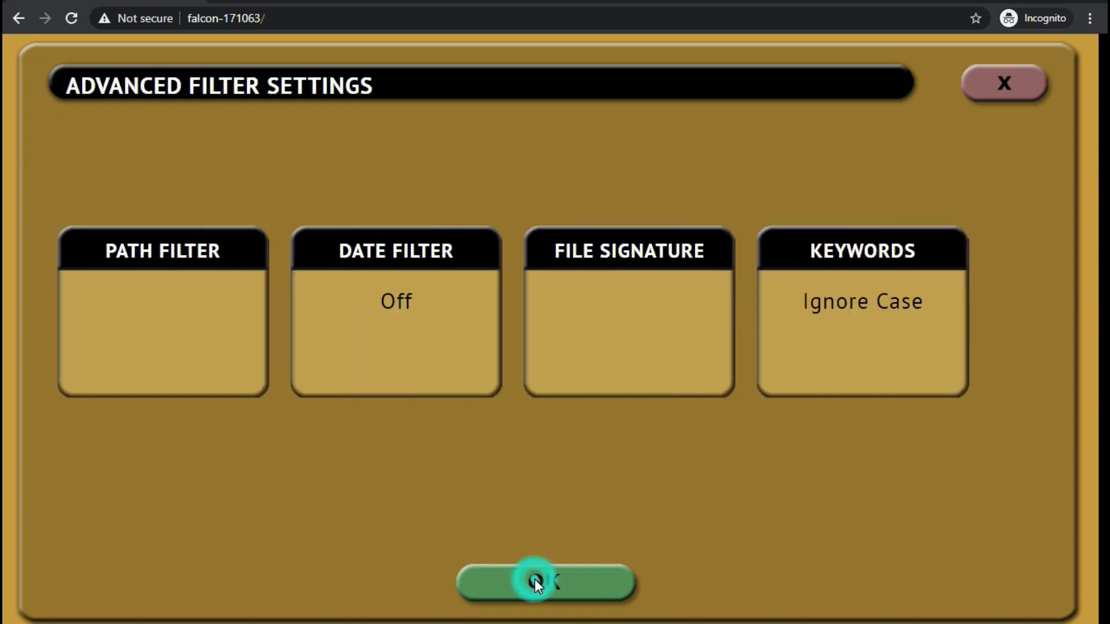
{"action": "left_click", "coordinate": [535, 579]}
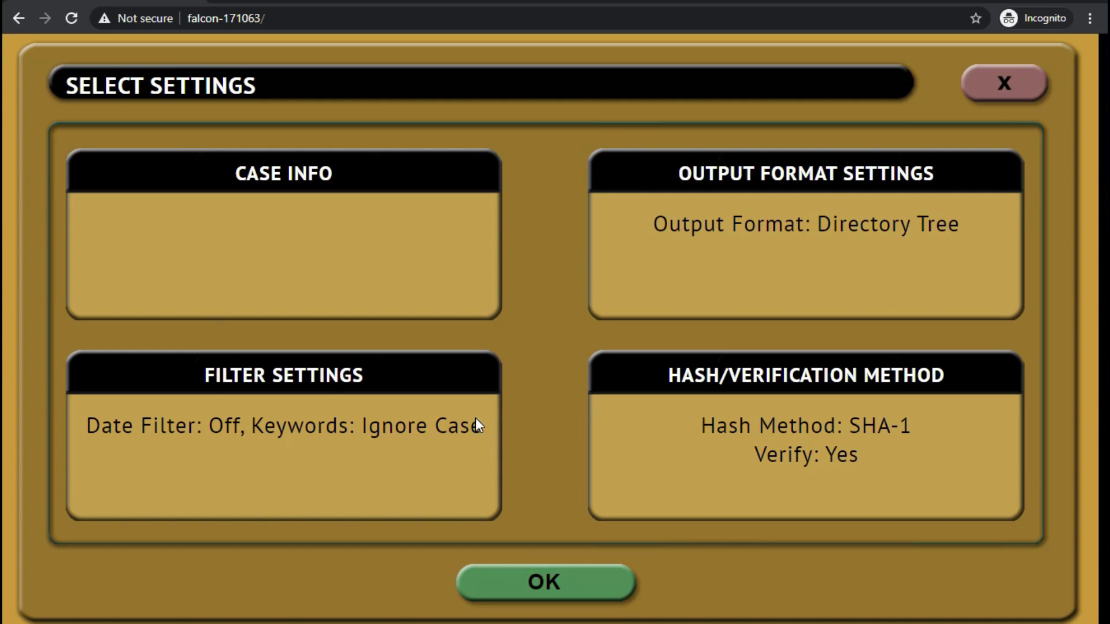
Step: Keep Directory Tree as the output format and confirm the task settings
{"action": "left_click", "coordinate": [734, 227]}
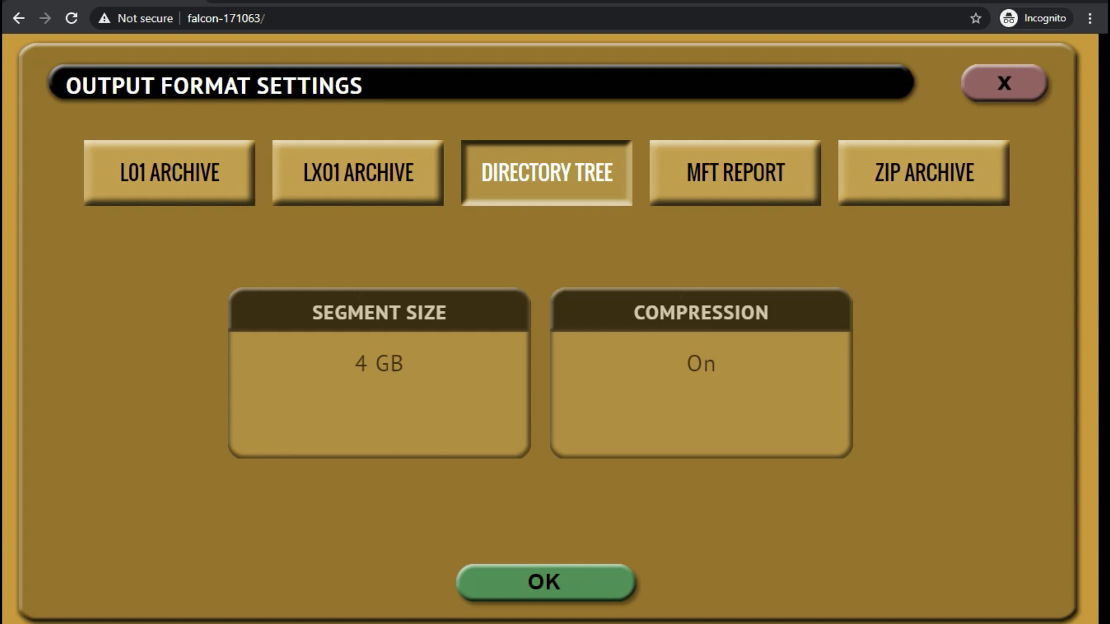
{"action": "left_click", "coordinate": [556, 584]}
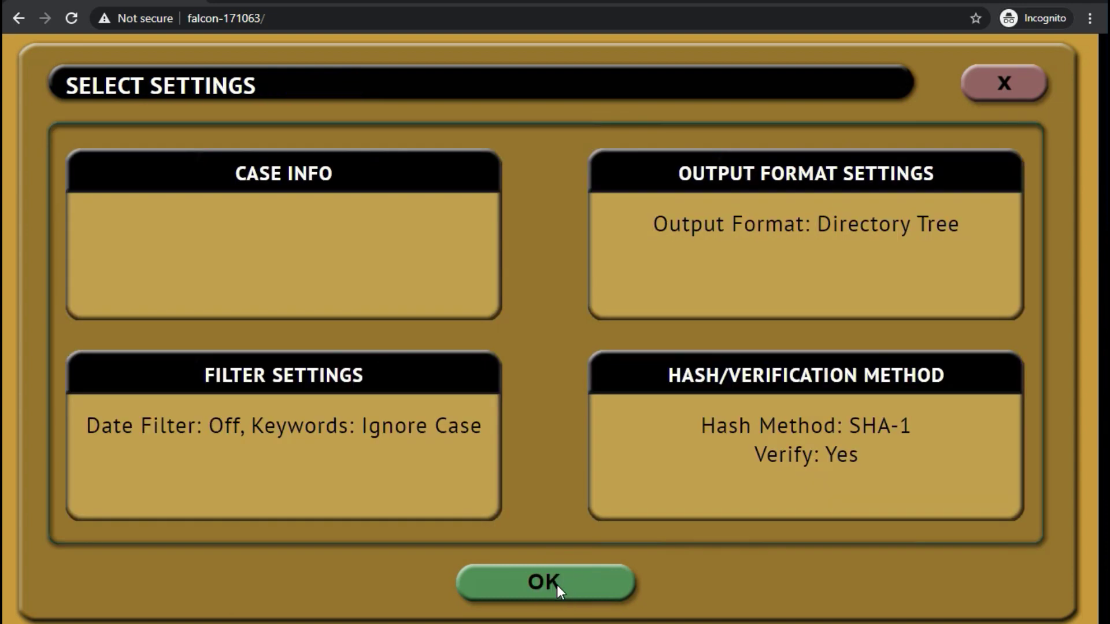
{"action": "left_click", "coordinate": [556, 585]}
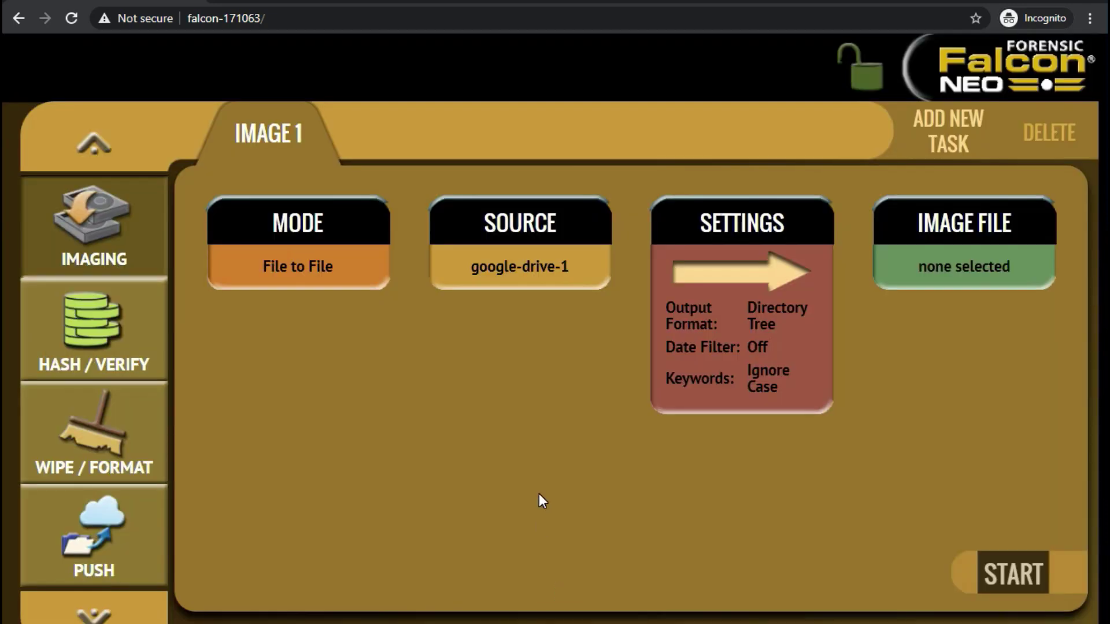
Step: Save the image file to the SAS_D1 repository
{"action": "left_click", "coordinate": [924, 261]}
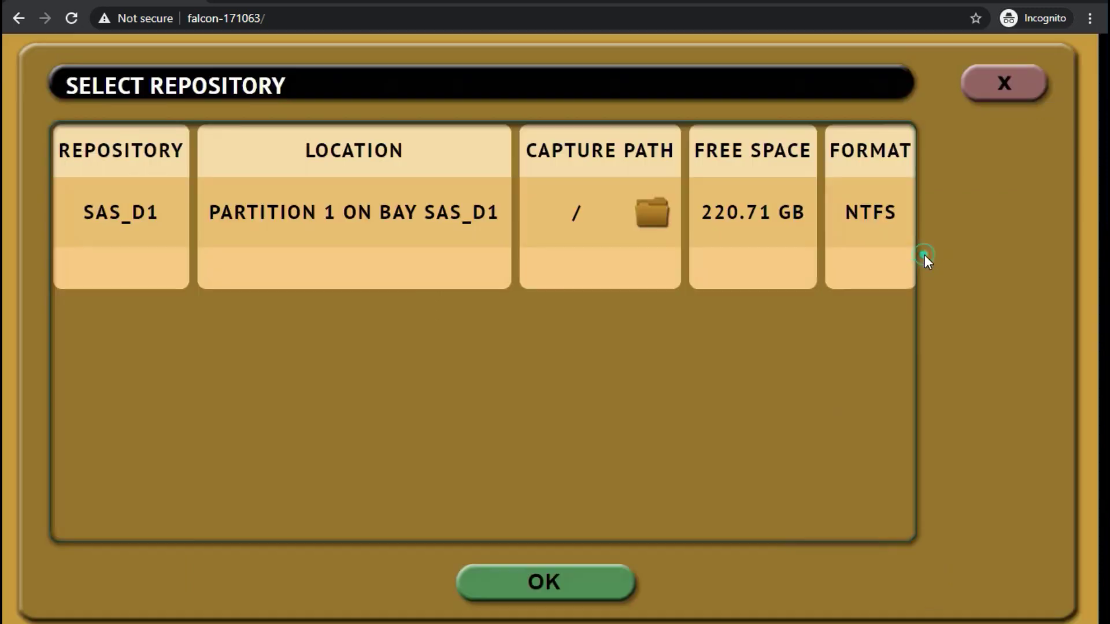
{"action": "left_click", "coordinate": [118, 220]}
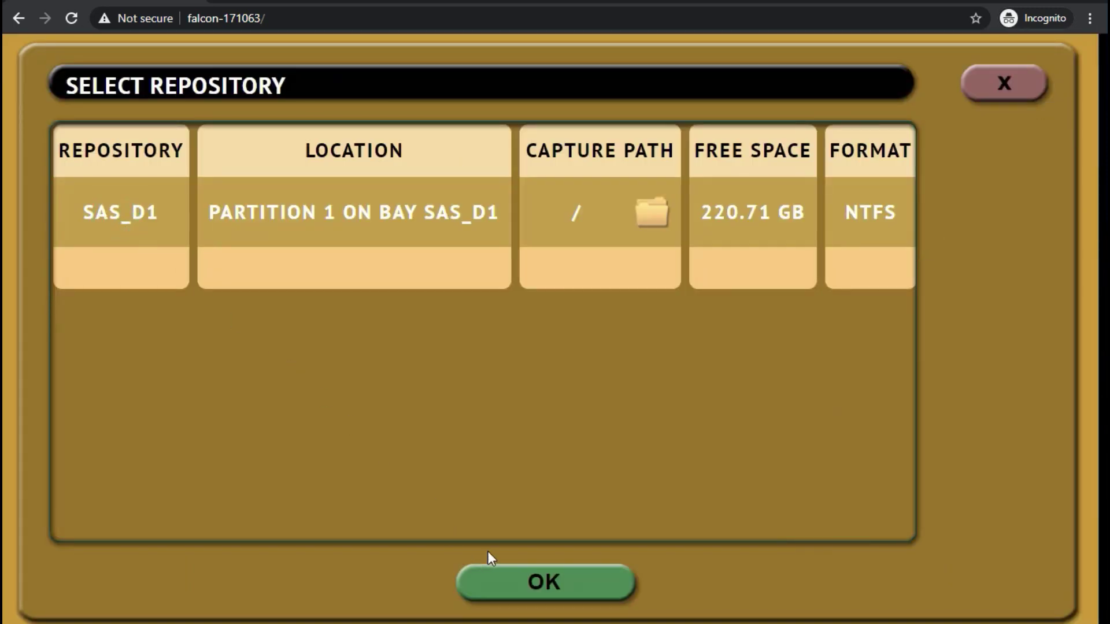
{"action": "left_click", "coordinate": [531, 580]}
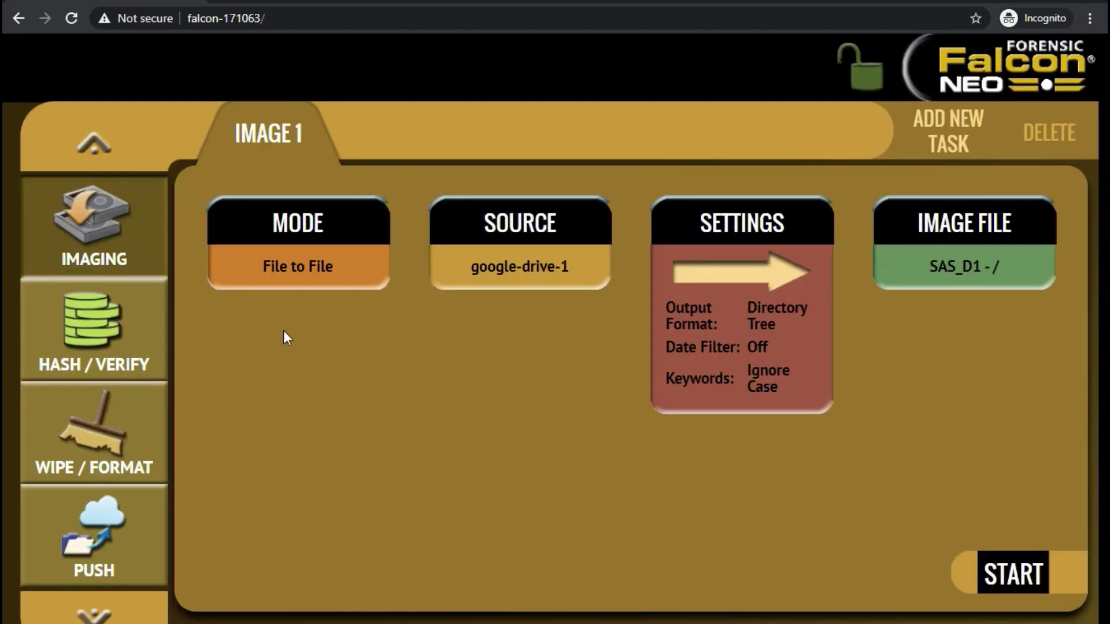
Step: Start and confirm the Image 1 File to File imaging task to SAS_D1
{"action": "left_click", "coordinate": [1036, 572]}
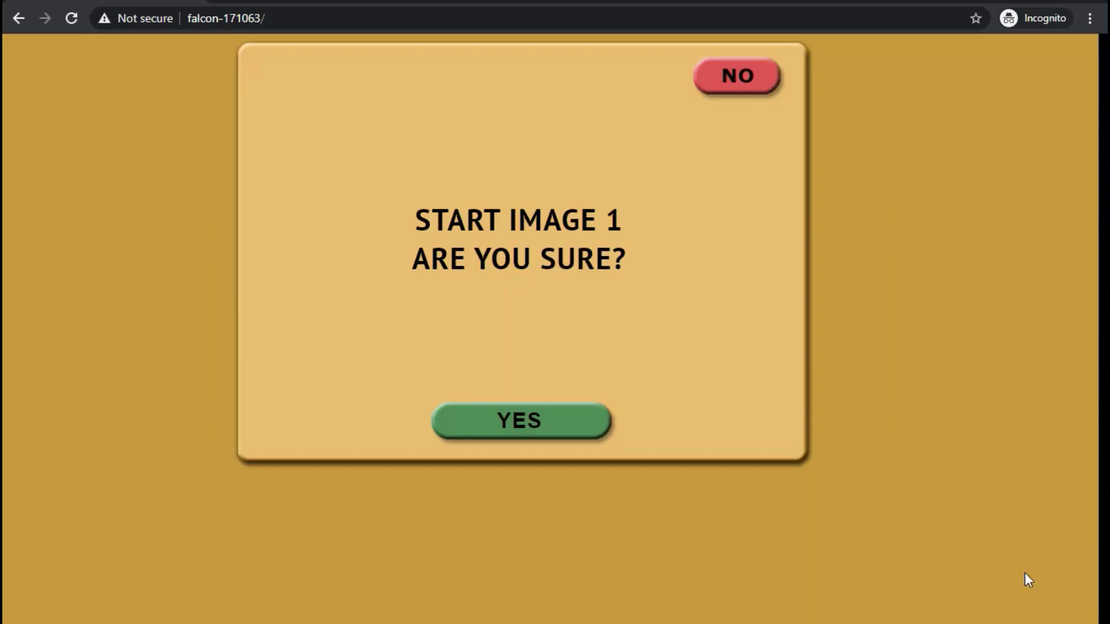
{"action": "left_click", "coordinate": [545, 413]}
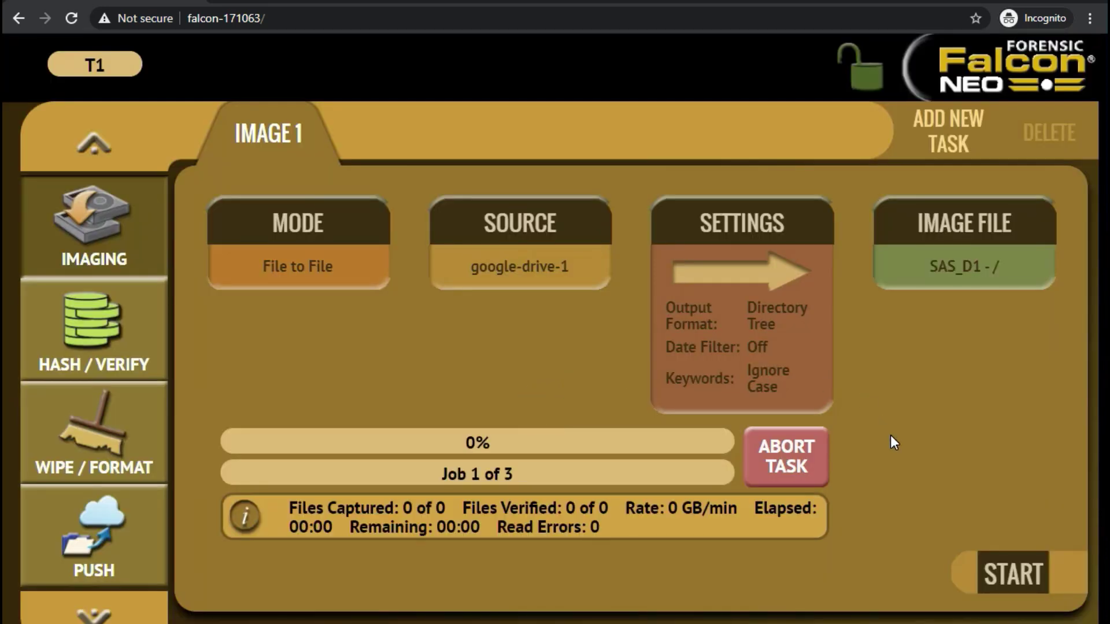